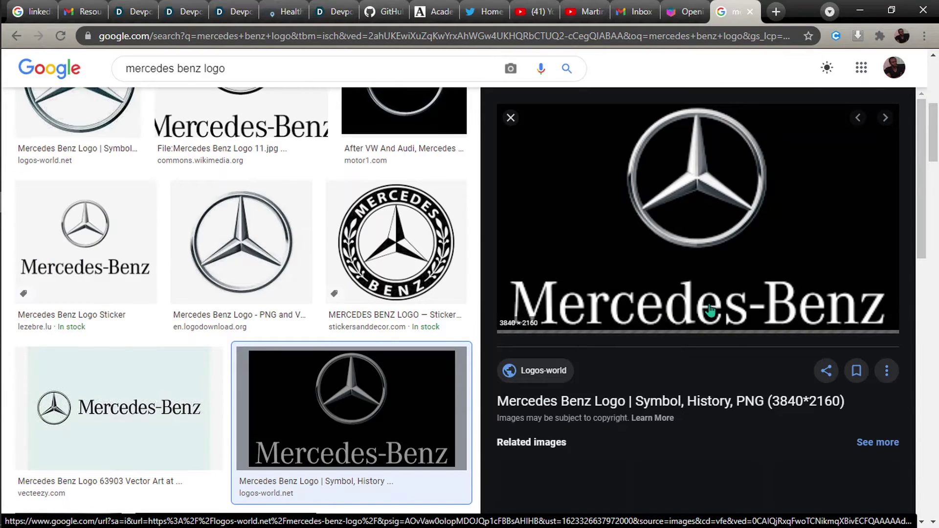
- Open the Pixy.org Mercedes emblem drawing from the related images as a reference
scroll(780, 191, down, 5)
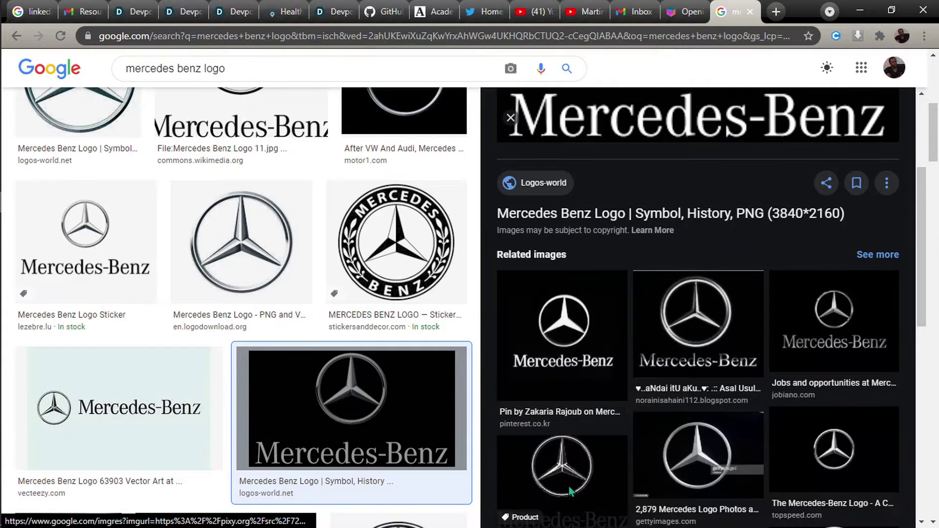
click(844, 259)
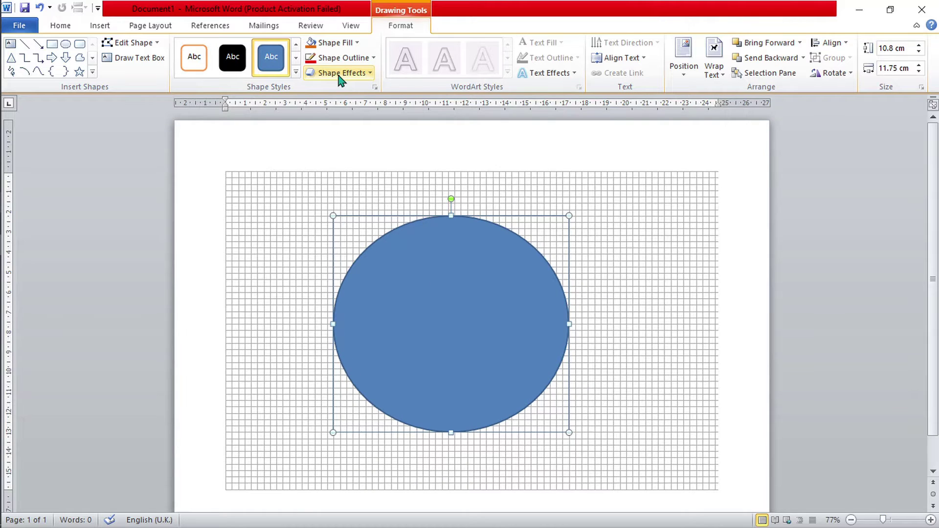
- Draw a donut shape on the grid and widen its hole into a thin blue ring
click(336, 42)
click(343, 58)
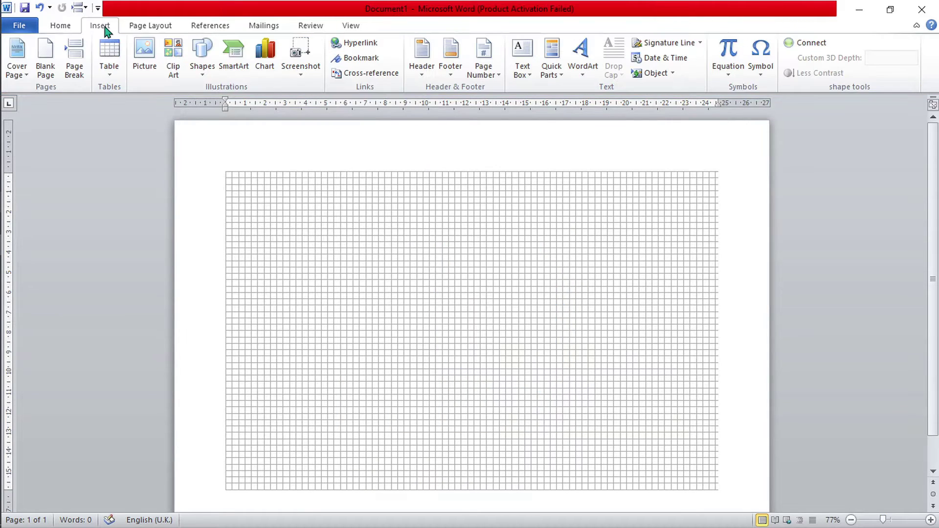
mouse_move(417, 241)
mouse_down()
mouse_move(505, 326)
mouse_move(574, 439)
mouse_up()
drag(374, 324, 367, 327)
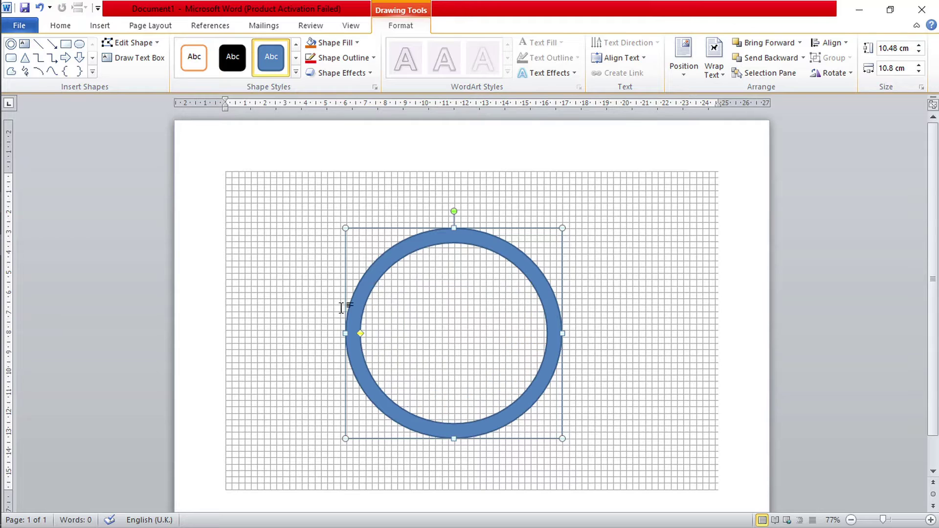
- Draw a 4-point star and move it into the centre of the ring
click(200, 68)
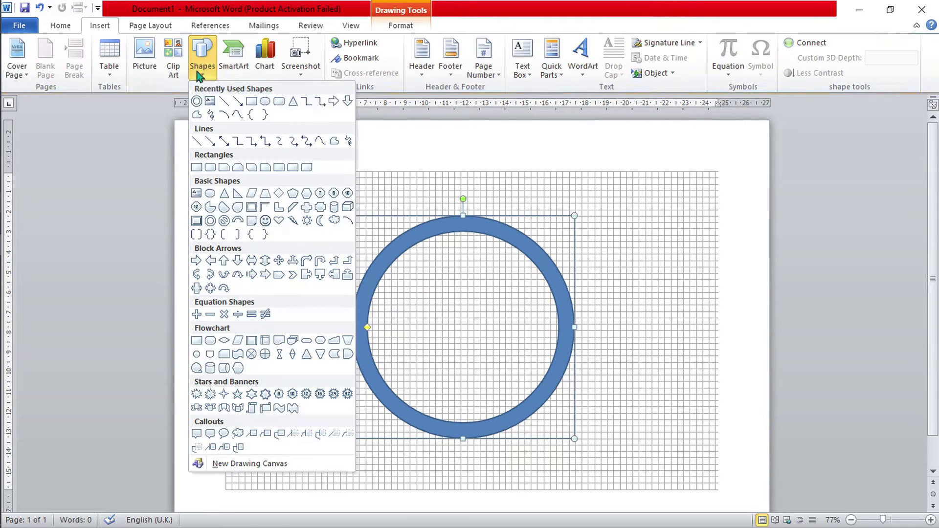
click(225, 394)
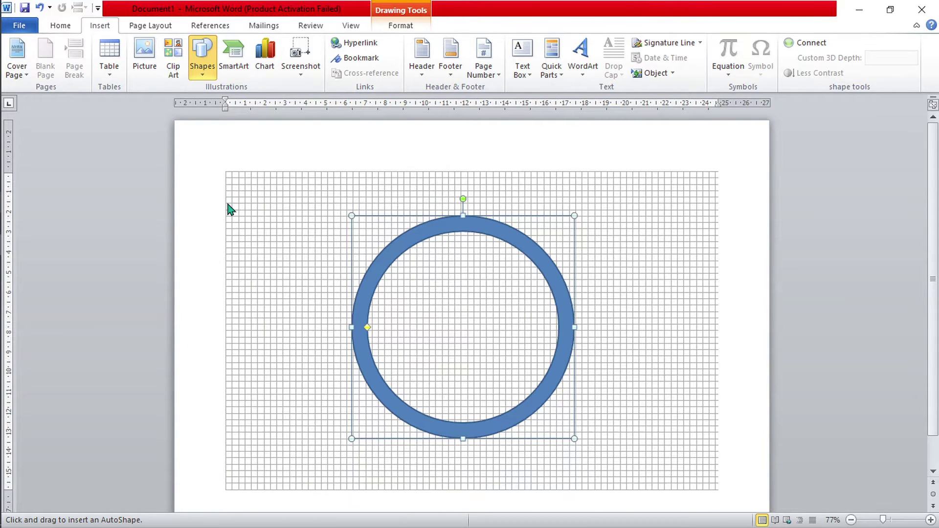
drag(228, 206, 419, 377)
drag(325, 288, 459, 324)
click(22, 202)
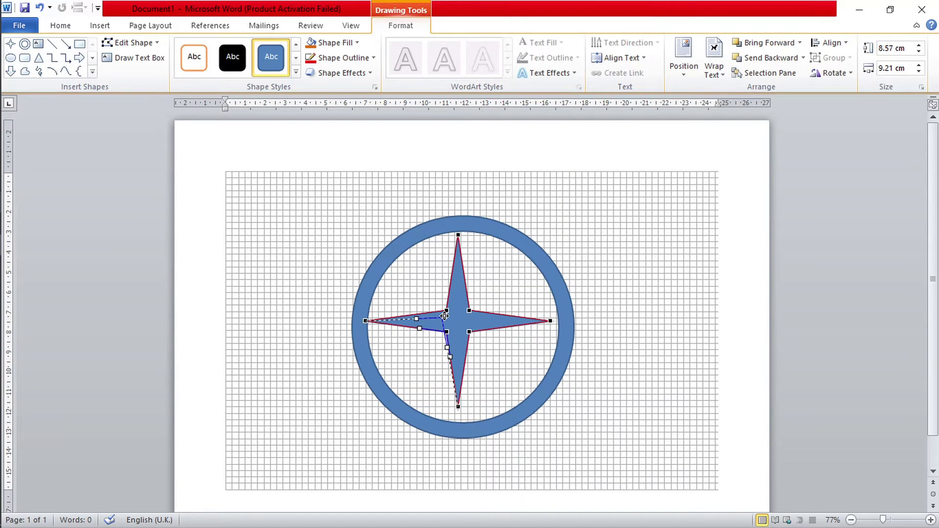
- Edit the star's points to fold one arm in and stretch the others, then rotate it upright
drag(444, 316, 409, 400)
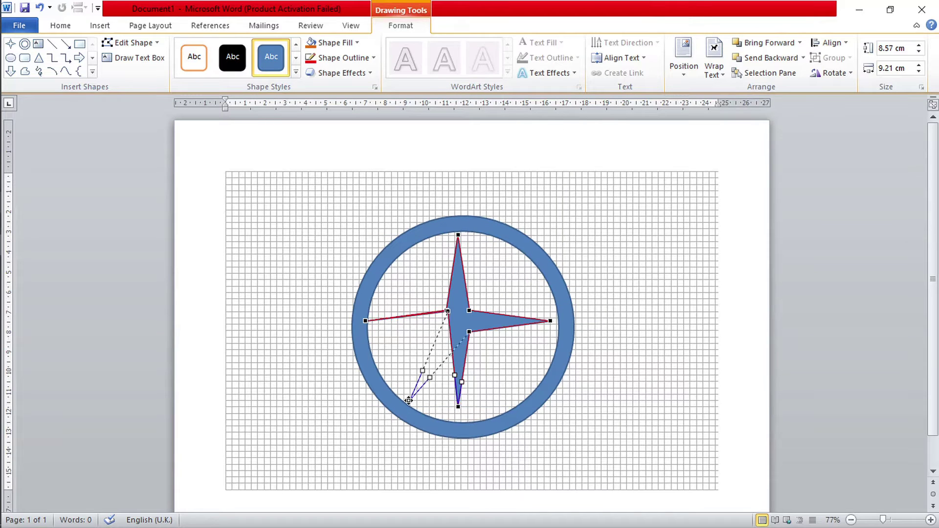
drag(458, 235, 416, 235)
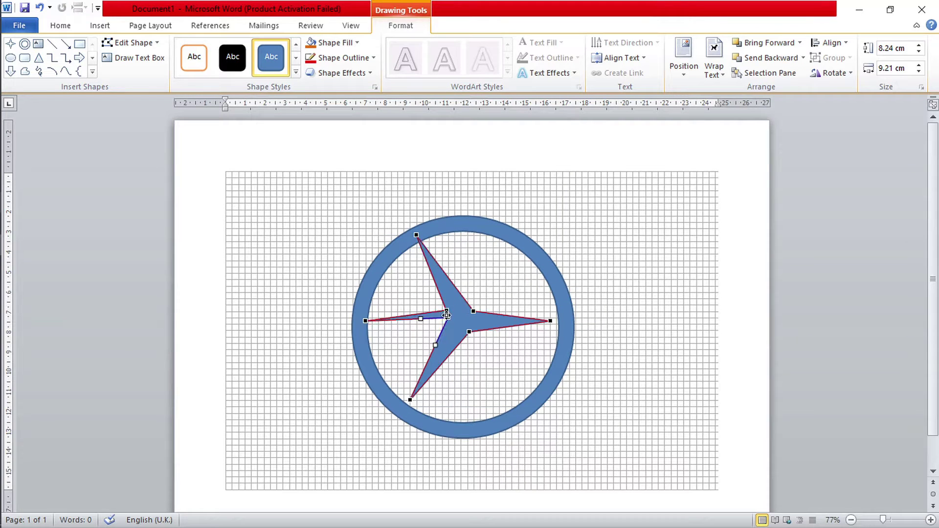
drag(365, 321, 446, 310)
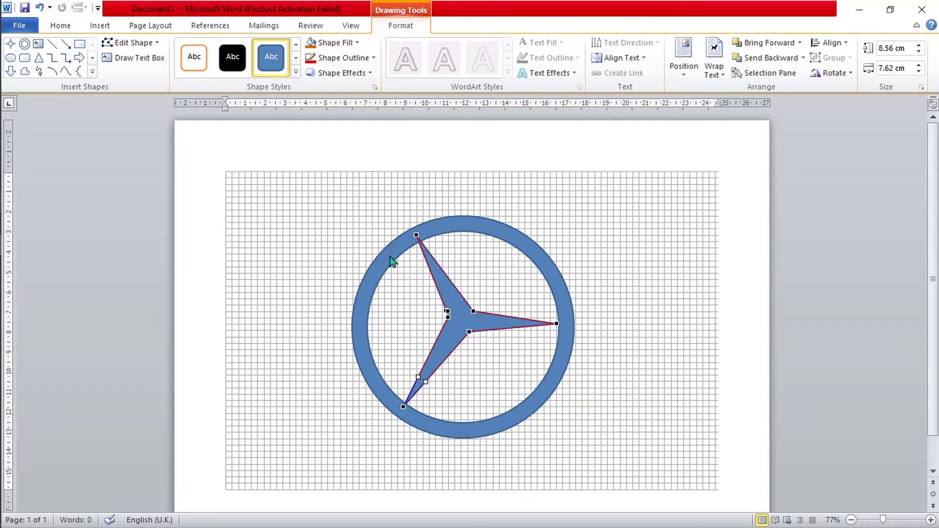
click(473, 311)
drag(557, 323, 562, 330)
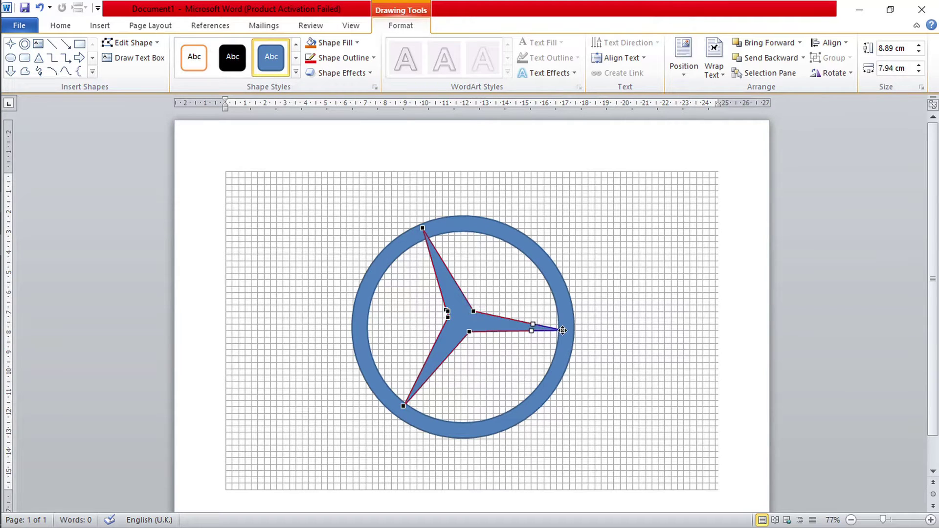
click(463, 325)
drag(483, 211, 535, 225)
- Refine the star's inner corners with Edit Points and rotate it to line up its arms
right_click(465, 321)
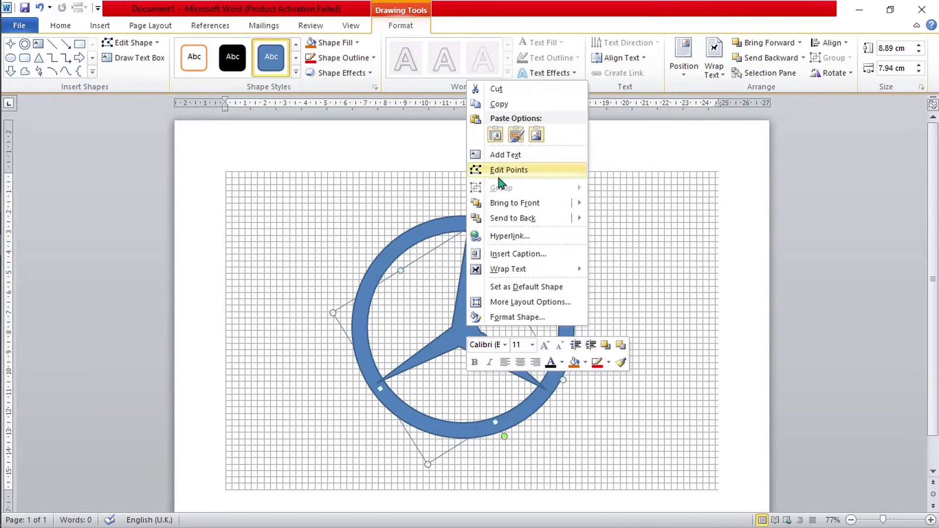
click(503, 170)
drag(459, 347, 480, 292)
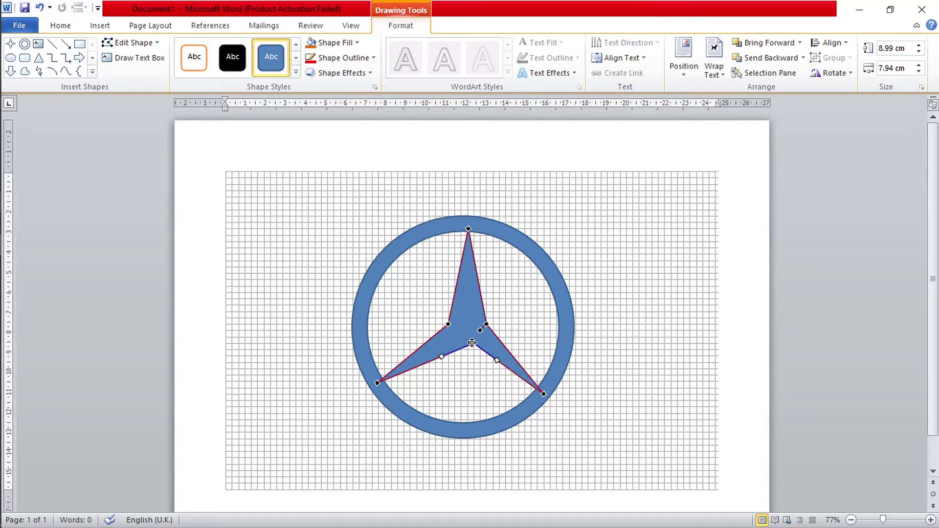
click(449, 324)
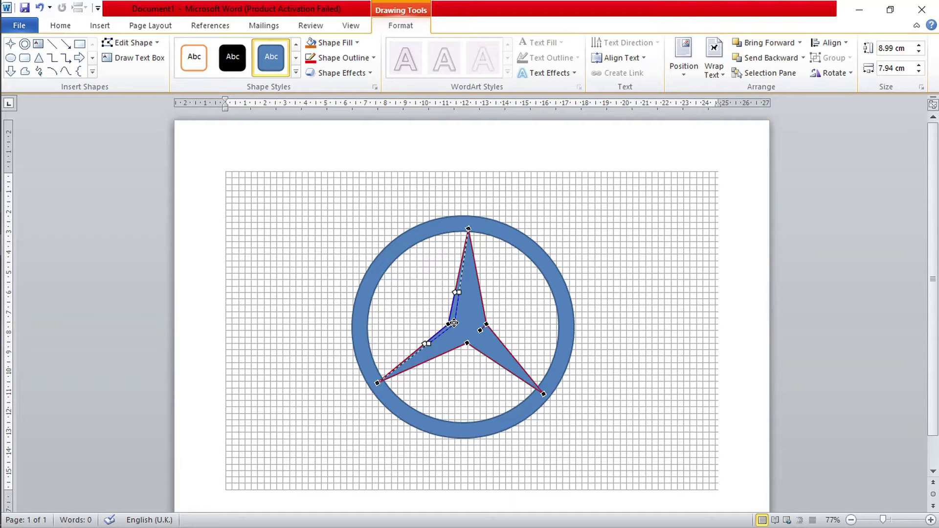
click(499, 328)
drag(505, 433, 508, 435)
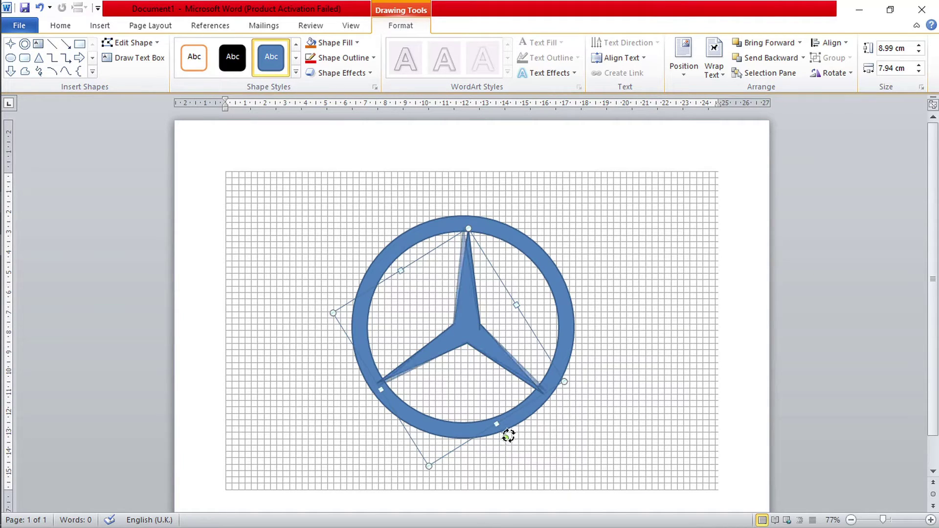
click(380, 381)
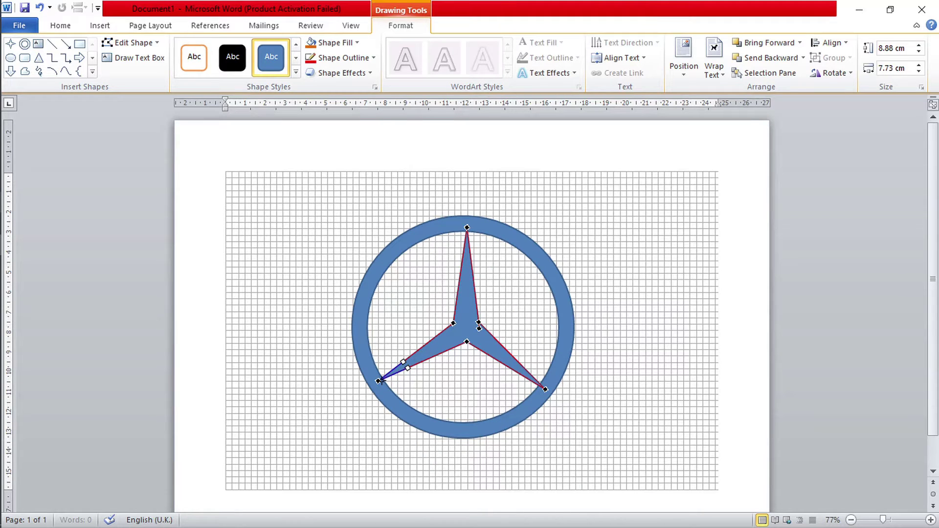
click(477, 326)
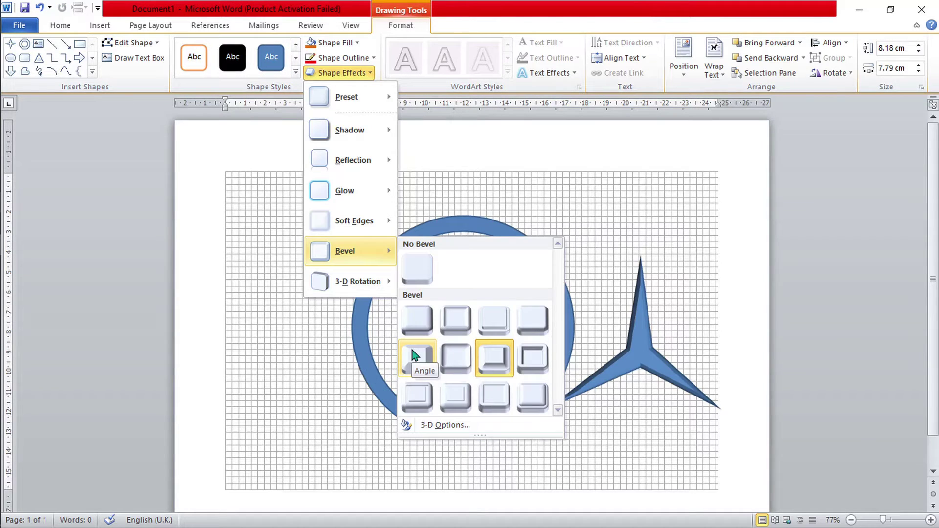
- Give the star an Angle bevel and fill the ring with 50% darker grey
click(359, 43)
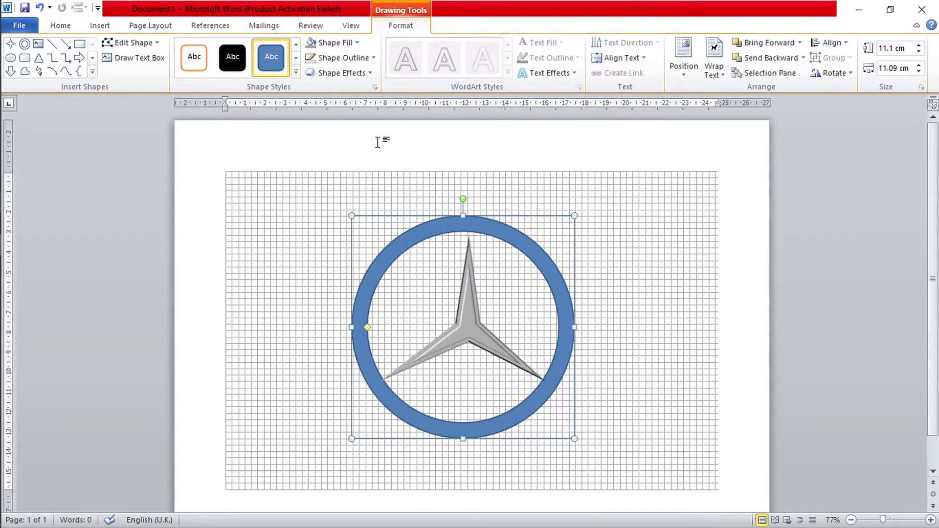
click(335, 42)
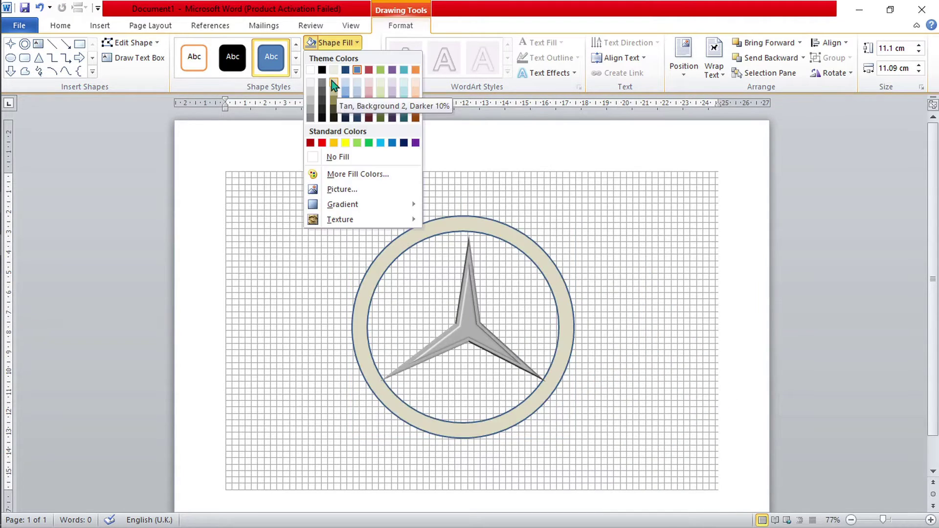
click(312, 119)
click(466, 339)
click(595, 253)
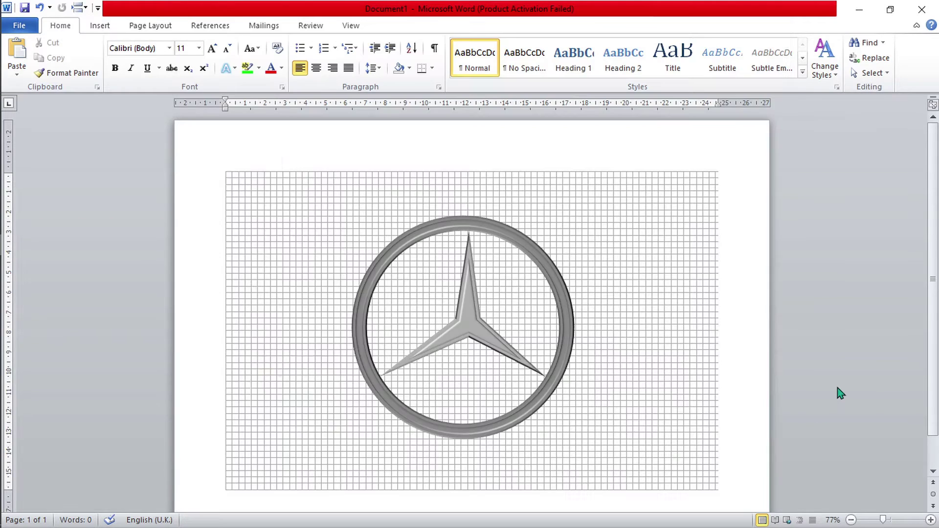
- Paste the Mercedes logo image into the document and copy the black-and-white reference logo
right_click(251, 198)
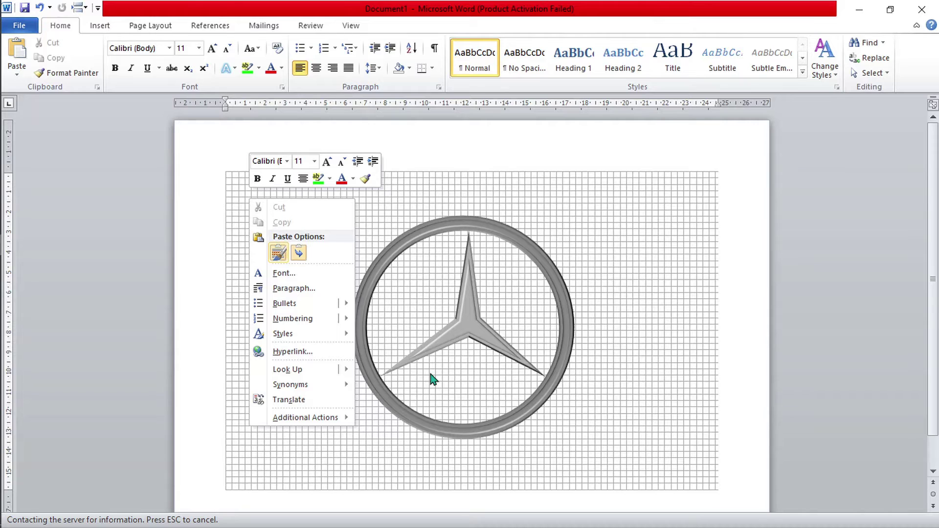
click(282, 199)
click(282, 199)
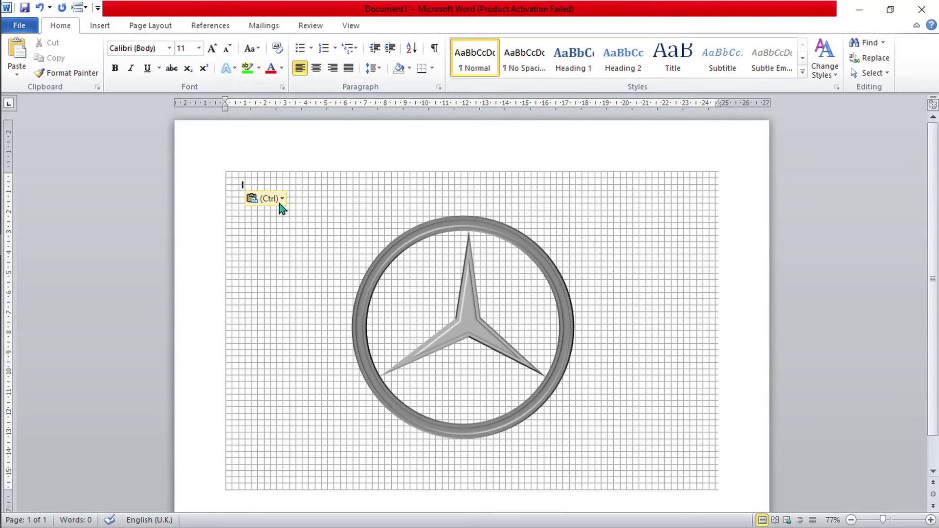
mouse_move(1, 201)
click(14, 201)
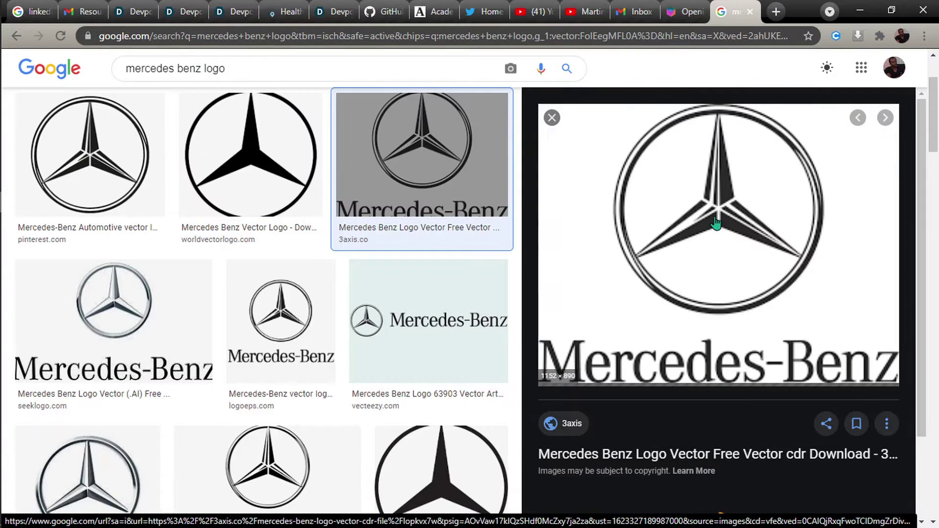
right_click(716, 223)
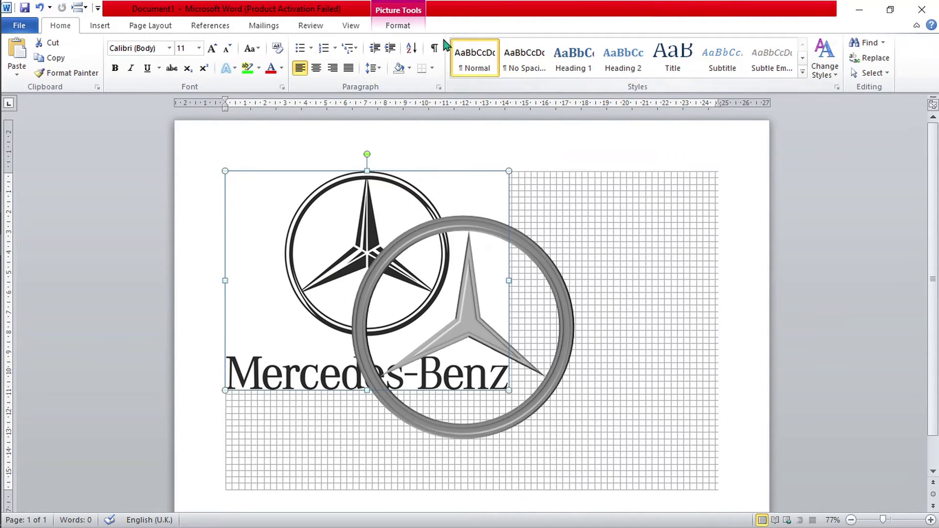
- Make the reference picture float freely, align it under the grey ring, then move the ring right
click(658, 59)
click(705, 174)
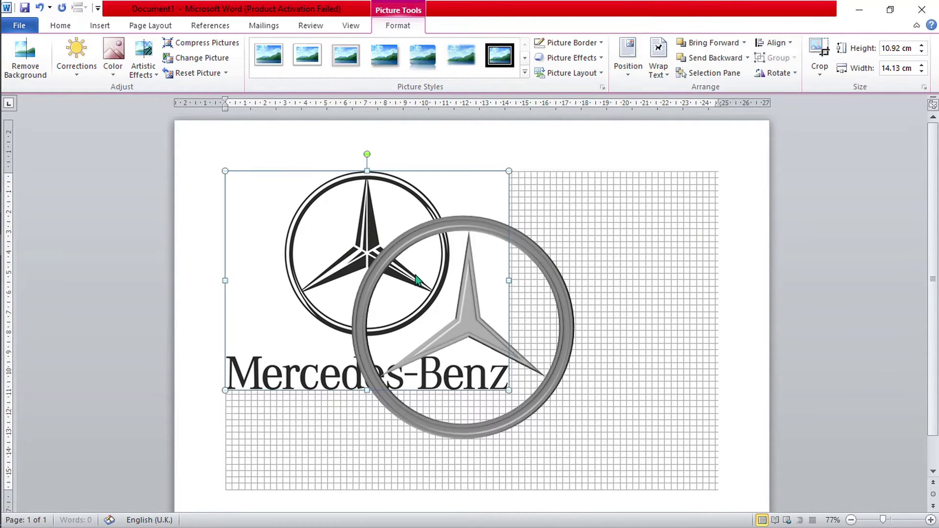
drag(417, 280, 519, 344)
click(473, 301)
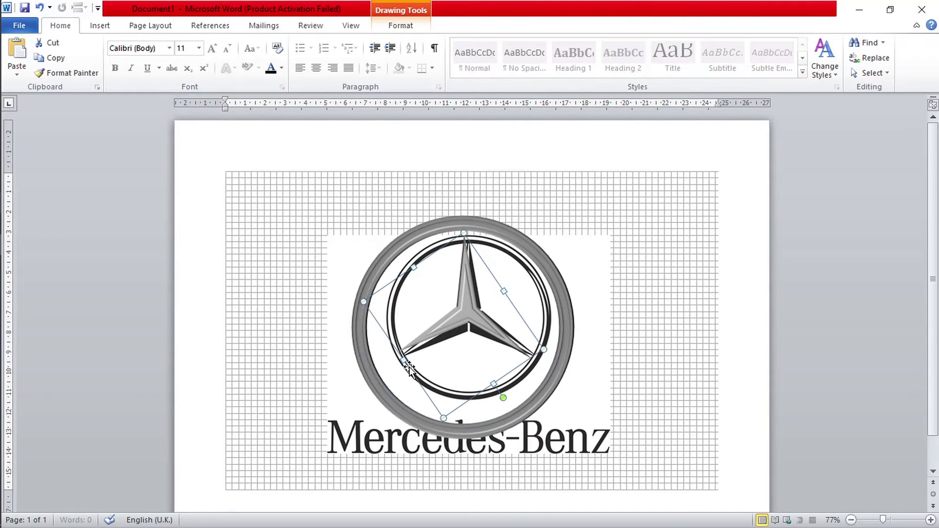
click(468, 304)
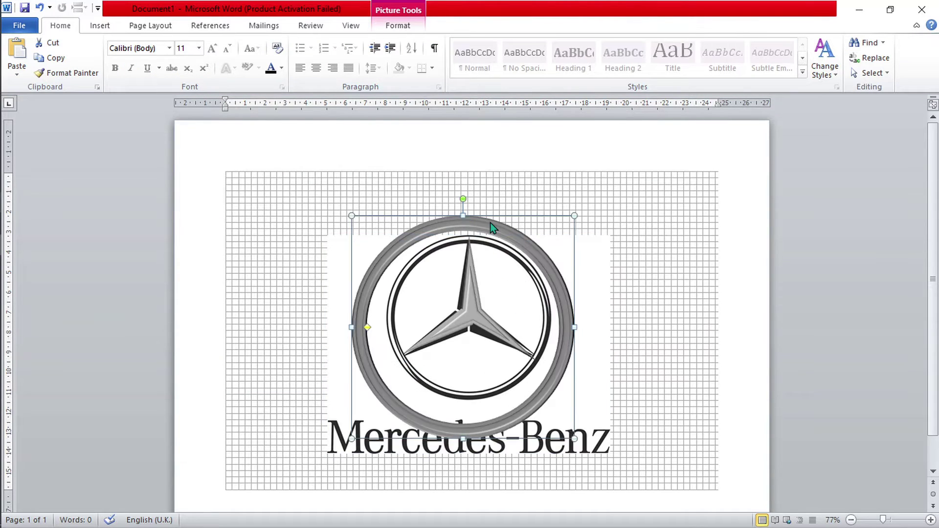
drag(492, 227, 768, 247)
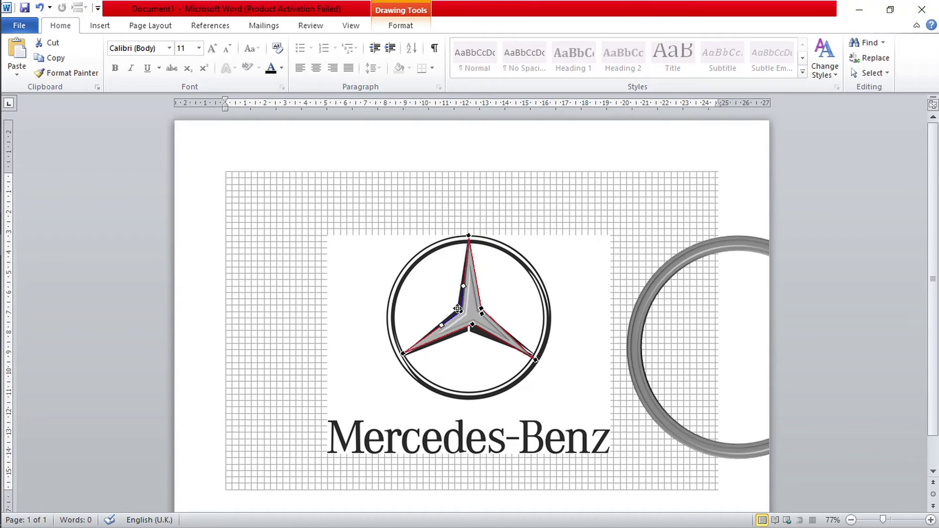
- Edit the star's vertices to trace the reference logo, then shift the logo left
drag(457, 308, 467, 331)
click(537, 356)
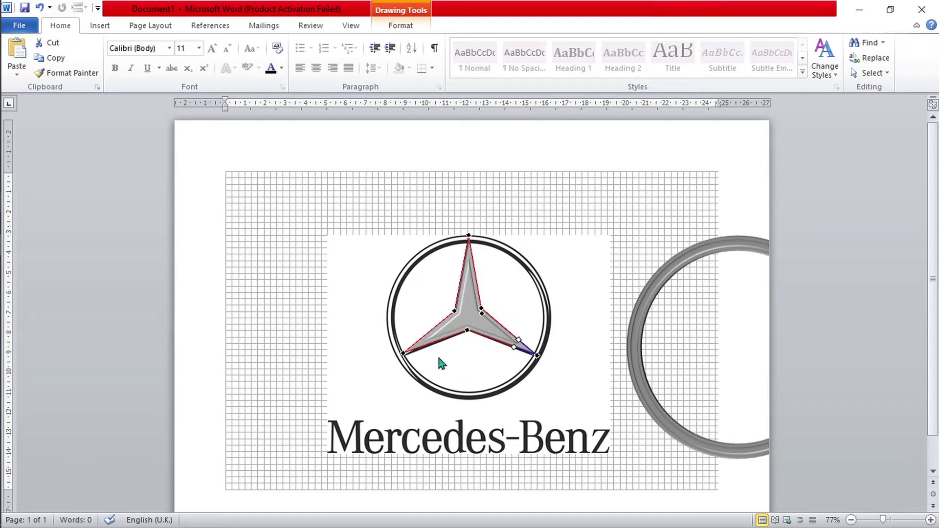
click(507, 293)
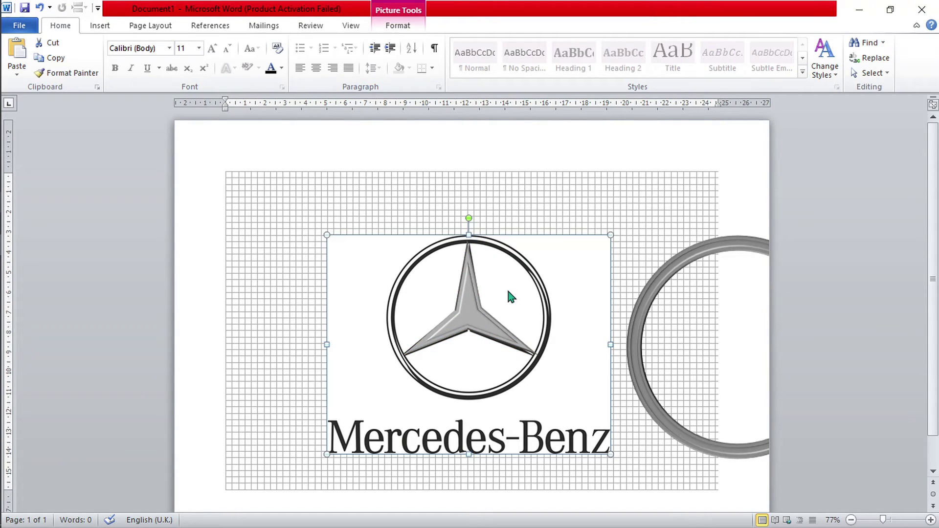
click(499, 328)
right_click(513, 339)
click(538, 401)
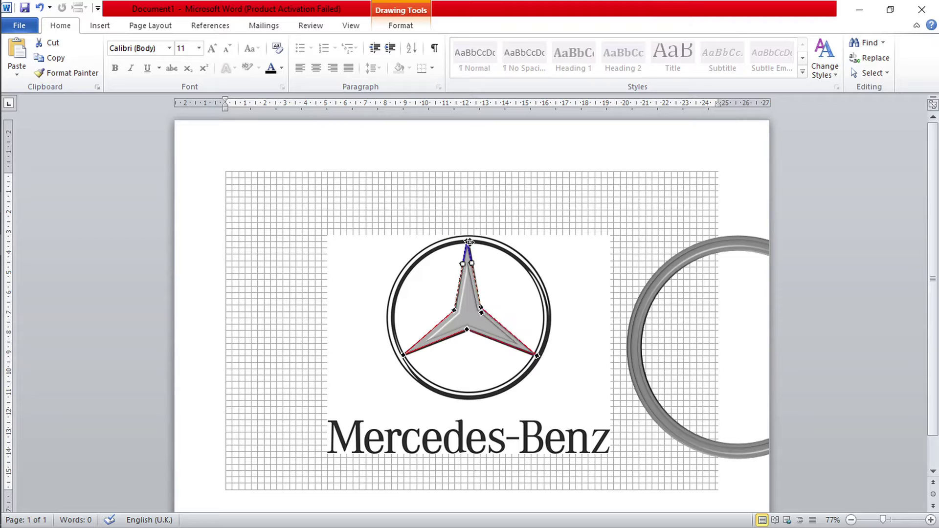
click(481, 312)
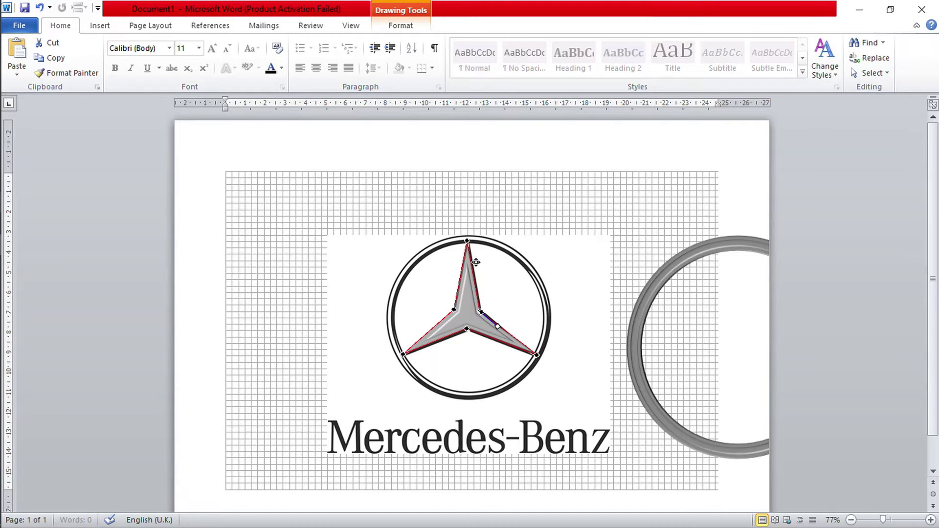
click(489, 323)
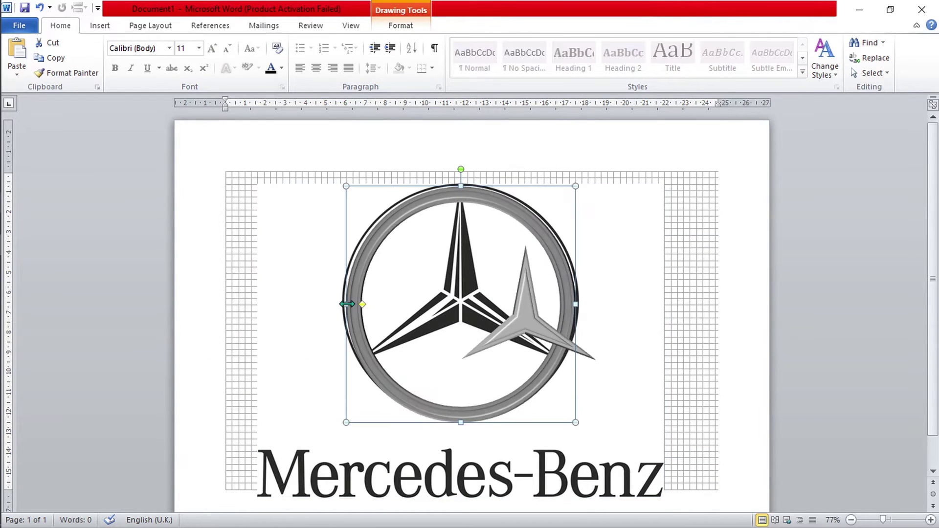
- Move the grey star onto the logo's black star, resize it, and adjust its vertices to fit
mouse_move(525, 309)
mouse_down()
mouse_move(455, 282)
mouse_move(365, 350)
mouse_up()
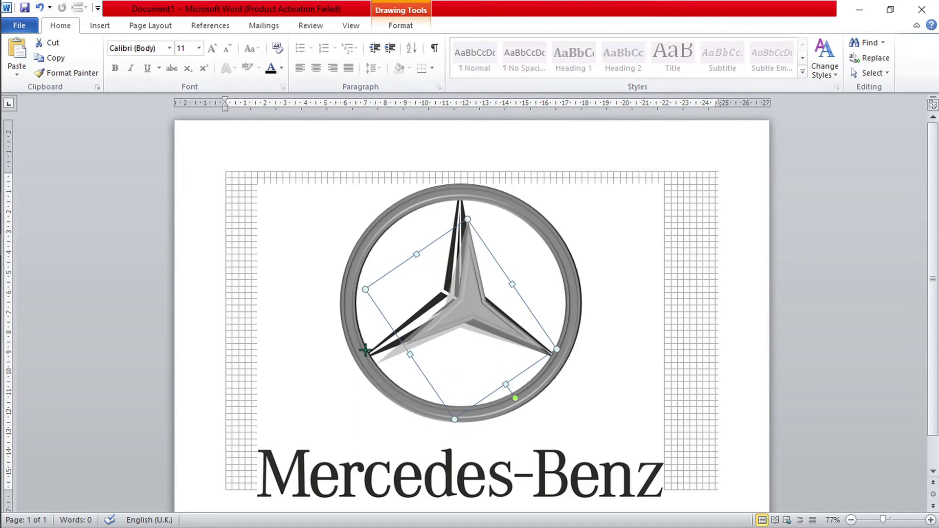
drag(365, 350, 377, 370)
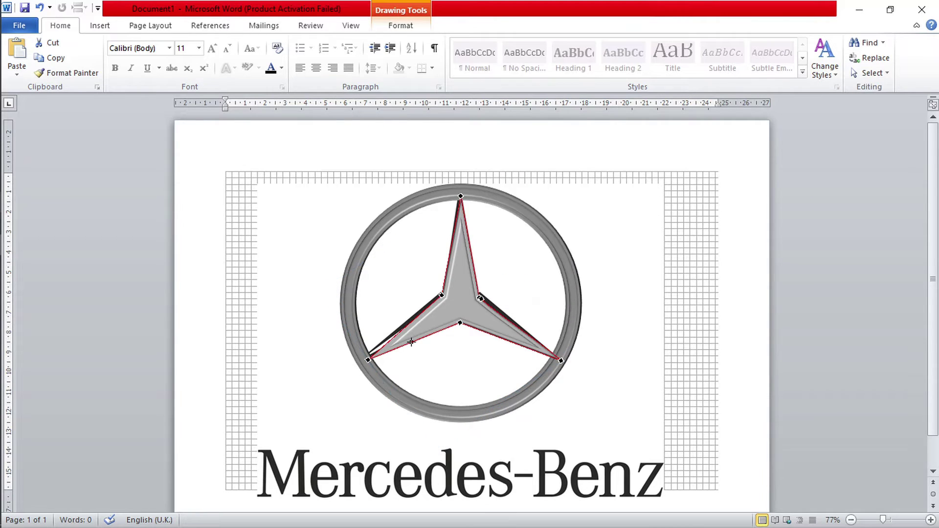
drag(480, 298, 480, 300)
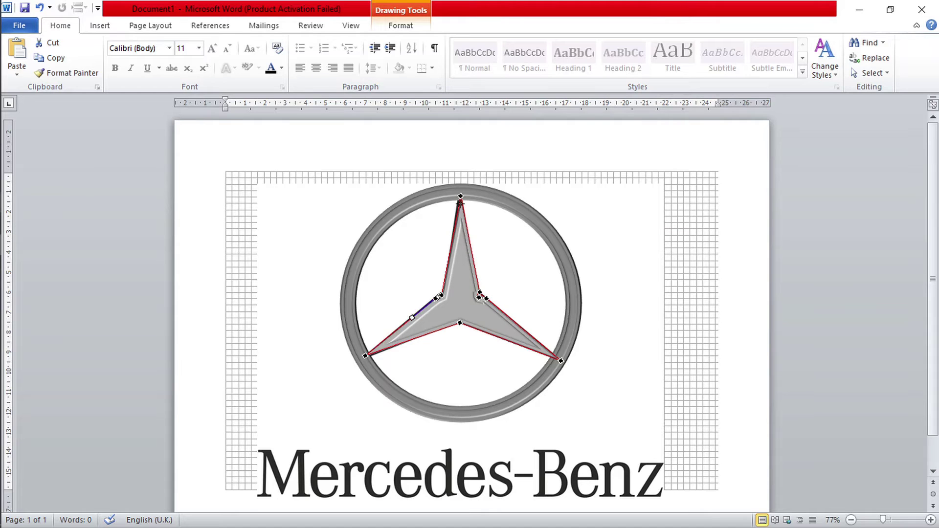
click(460, 197)
click(657, 266)
- Rotate the grey star upright and nudge it to the centre of the ring
click(543, 354)
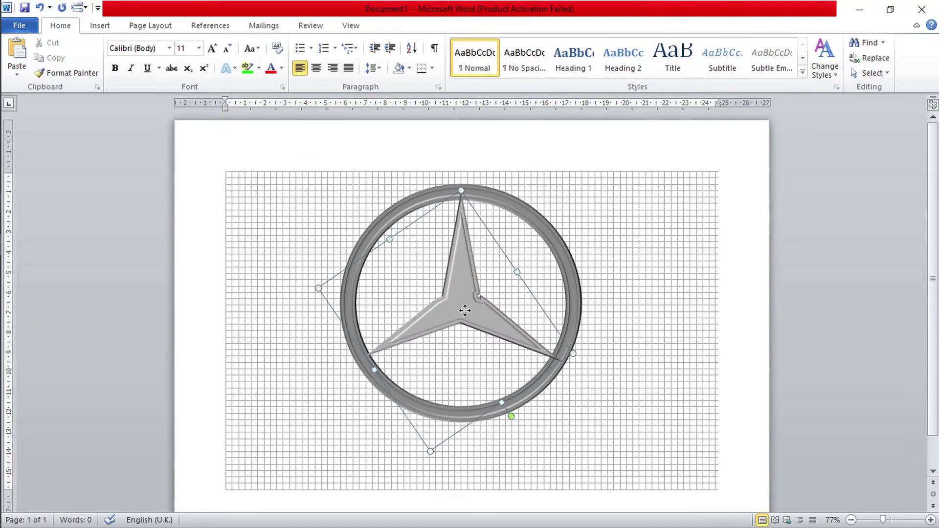
drag(511, 416, 507, 227)
click(459, 288)
click(381, 226)
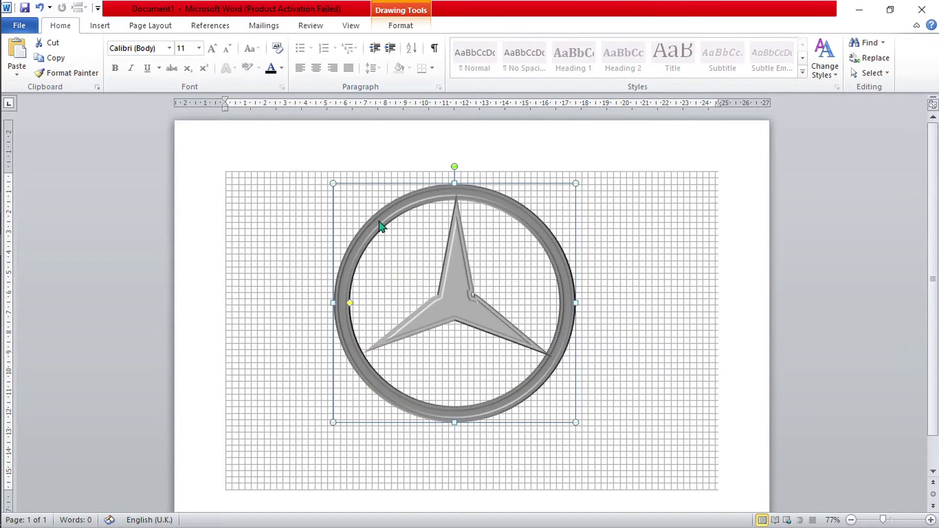
click(381, 226)
click(504, 413)
click(475, 262)
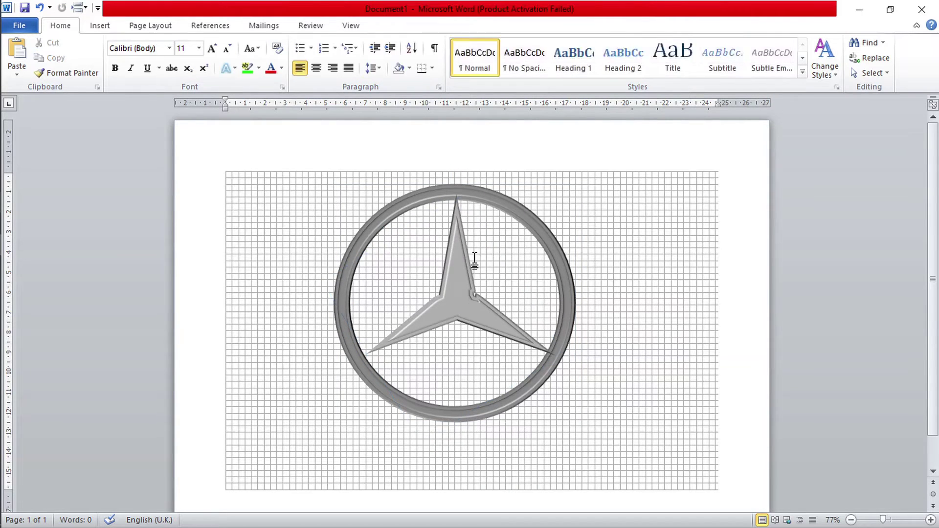
click(454, 194)
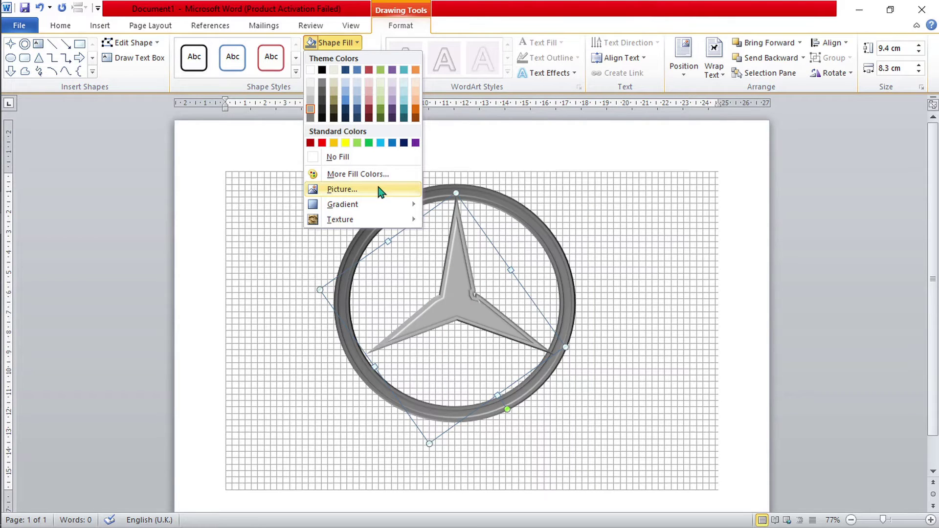
- Draw a rectangle covering the whole canvas and give it a gradient fill
click(652, 318)
click(468, 310)
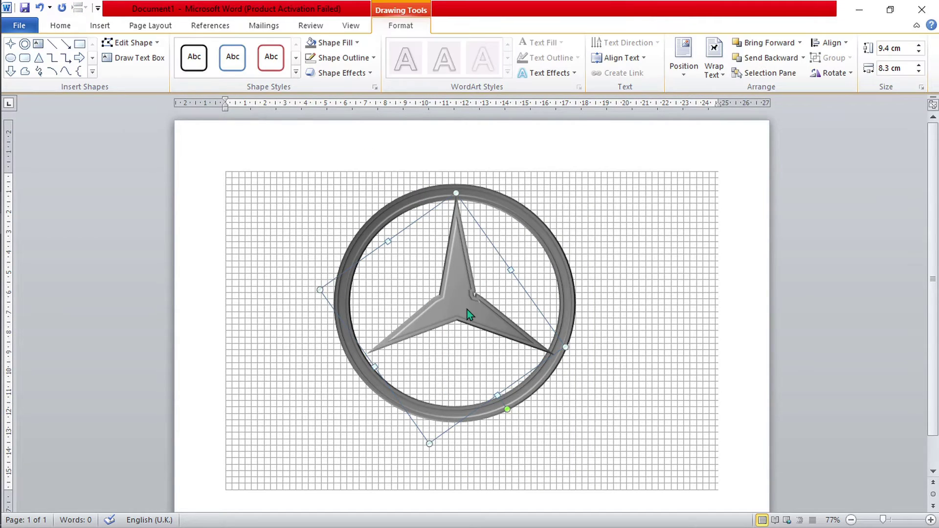
drag(212, 152, 735, 470)
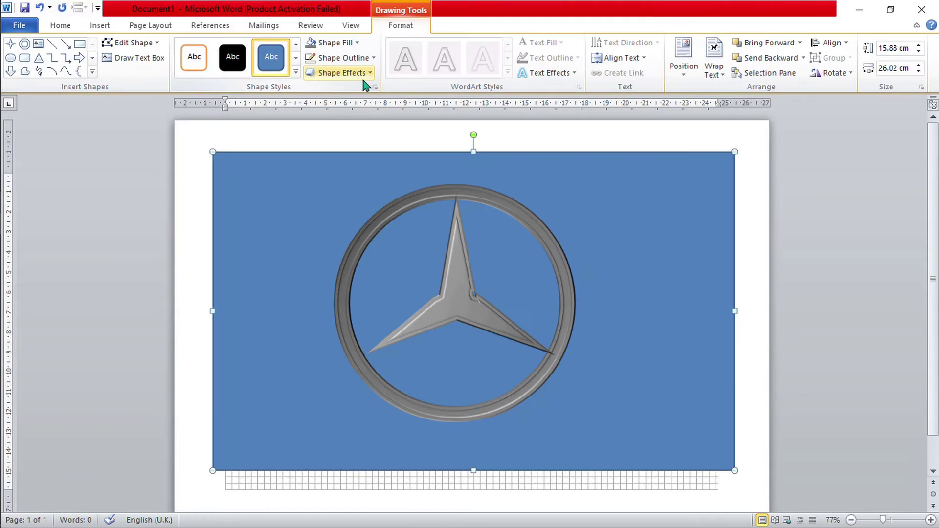
click(338, 42)
click(443, 369)
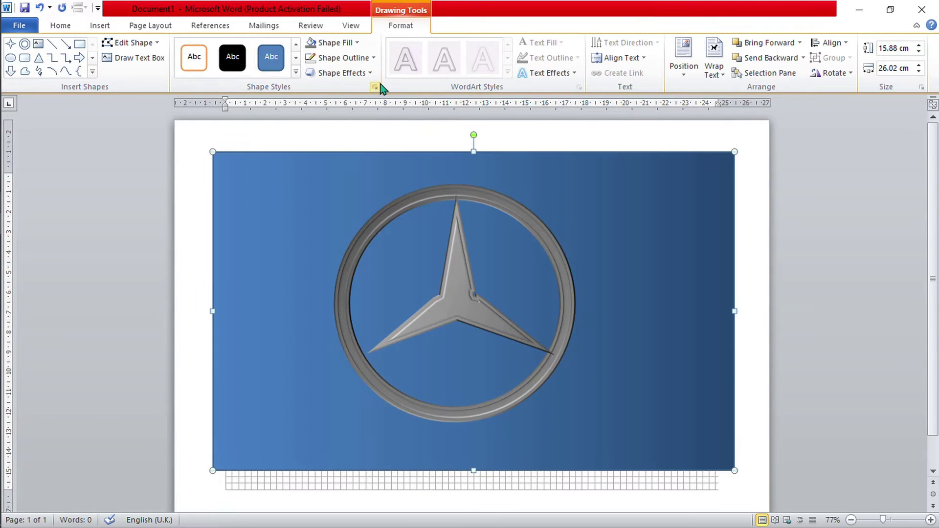
- Make the gradient black with a -65% brightness stop and reposition the gradient stops
click(370, 73)
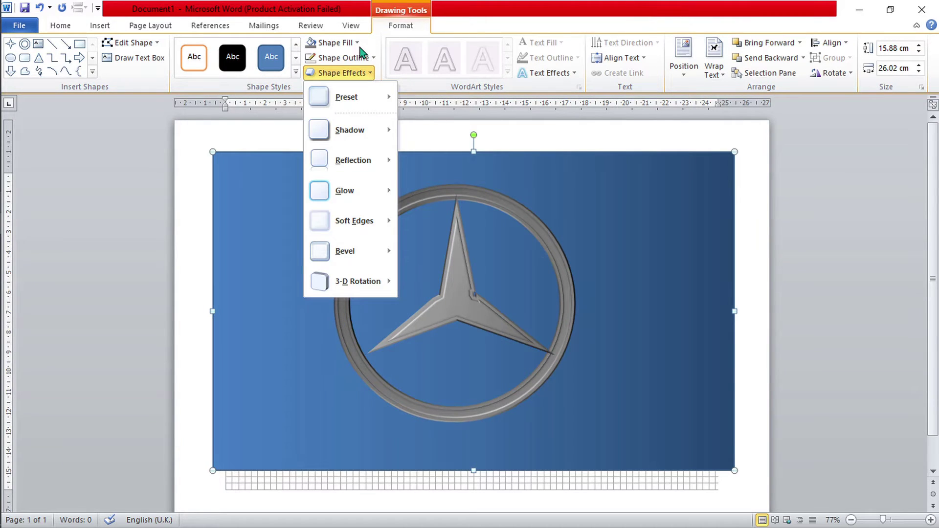
click(747, 343)
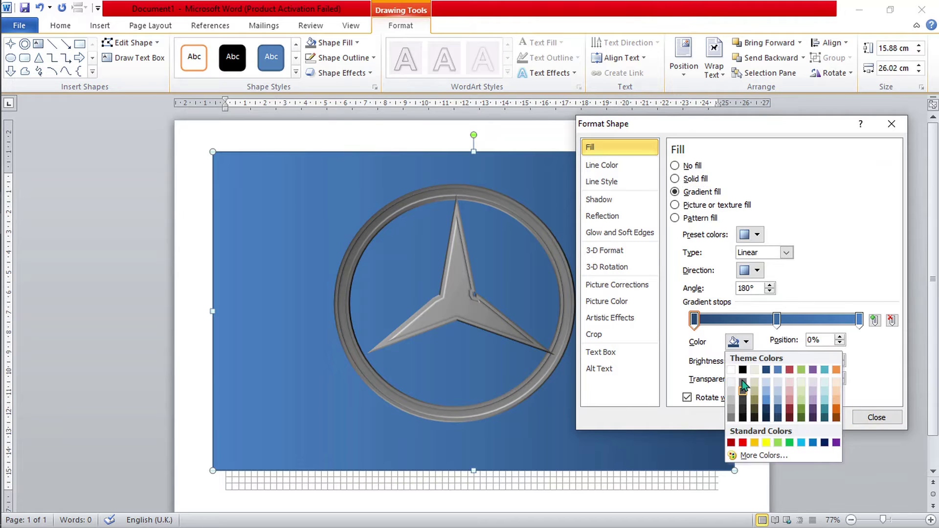
click(743, 386)
drag(777, 320, 855, 320)
click(752, 235)
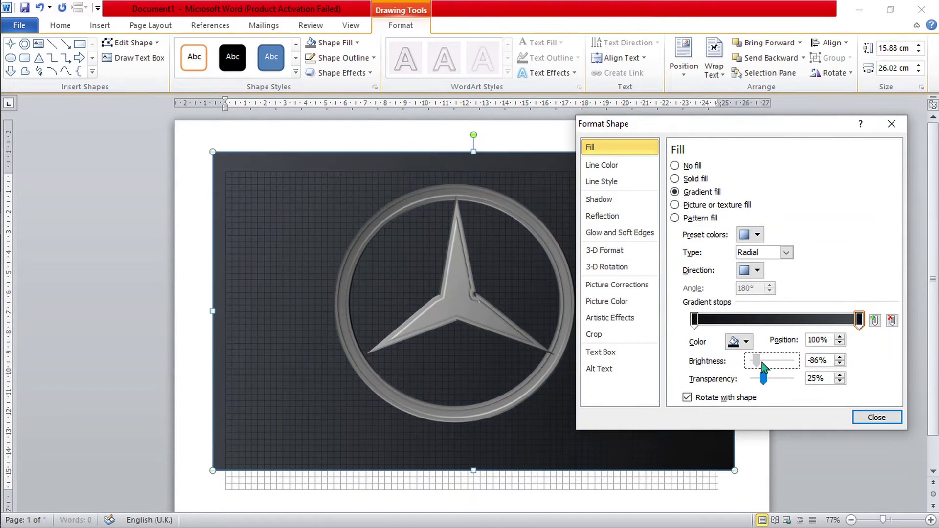
drag(762, 364, 765, 362)
mouse_move(763, 378)
mouse_down()
mouse_move(751, 384)
mouse_move(768, 380)
mouse_up()
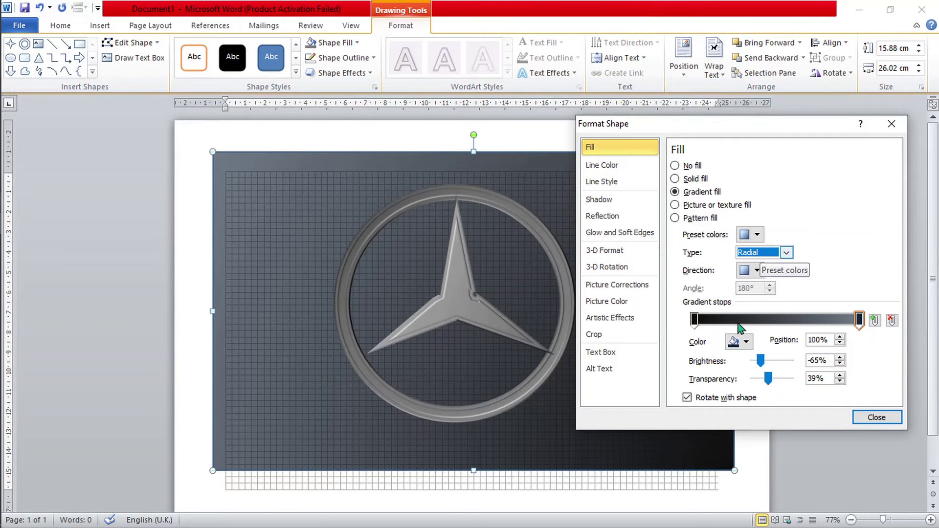
mouse_move(857, 320)
mouse_down()
mouse_move(720, 321)
mouse_move(860, 321)
mouse_up()
key(Escape)
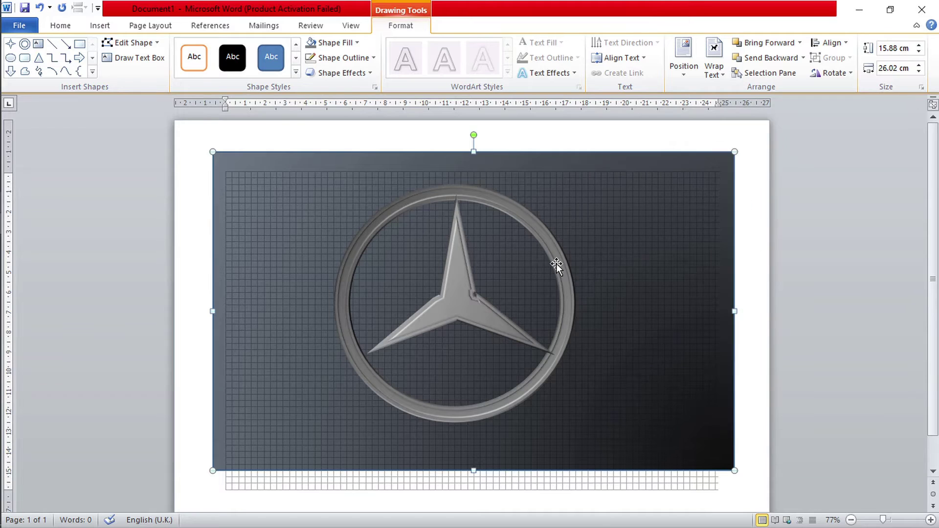
click(556, 266)
- Bevel the star and add a bottom bevel in the 3-D Format settings
key(Tab)
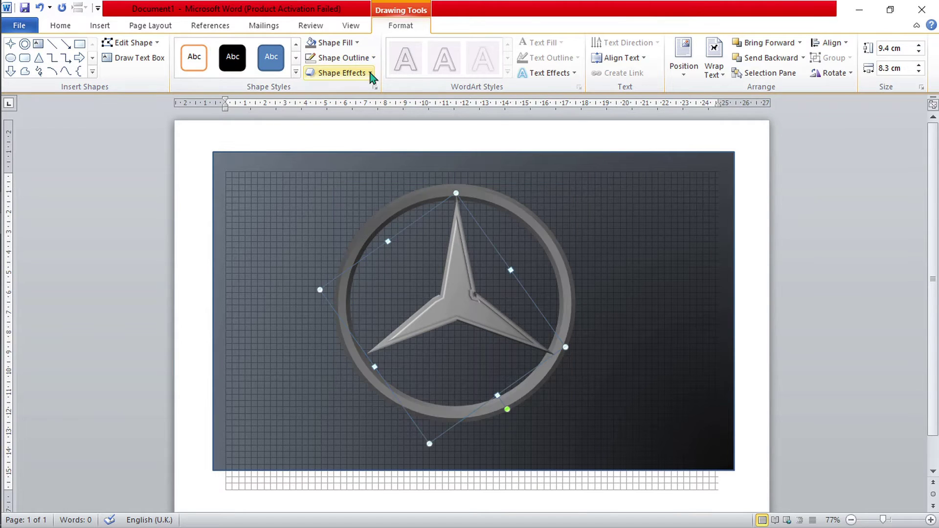
click(372, 73)
click(427, 357)
click(364, 57)
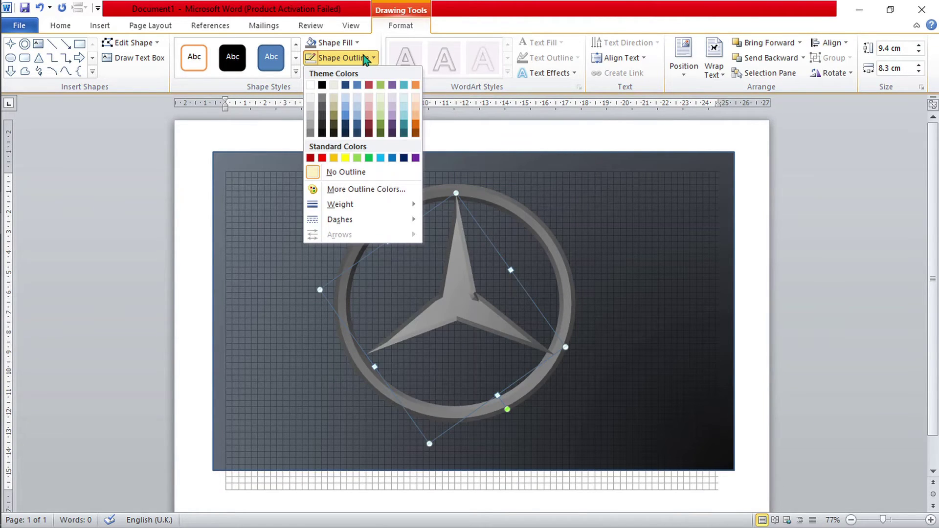
click(365, 58)
click(365, 73)
mouse_move(347, 96)
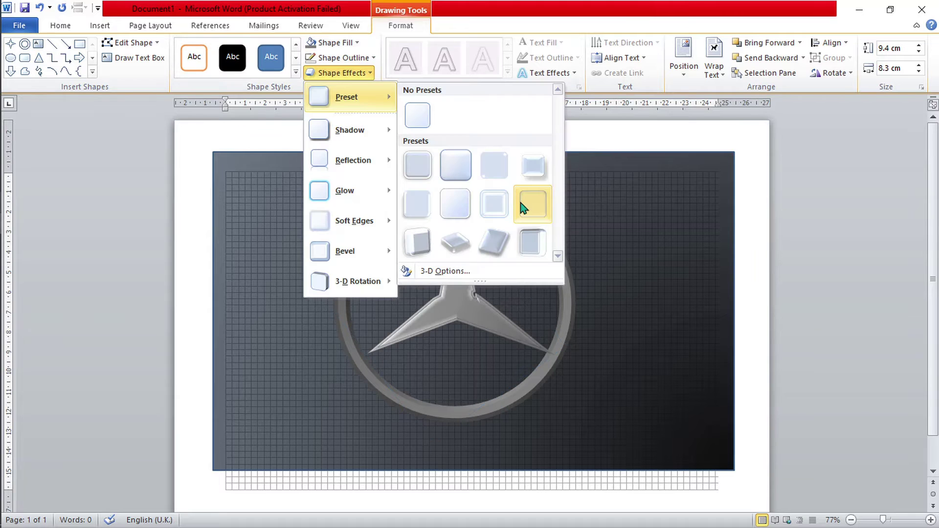
click(446, 271)
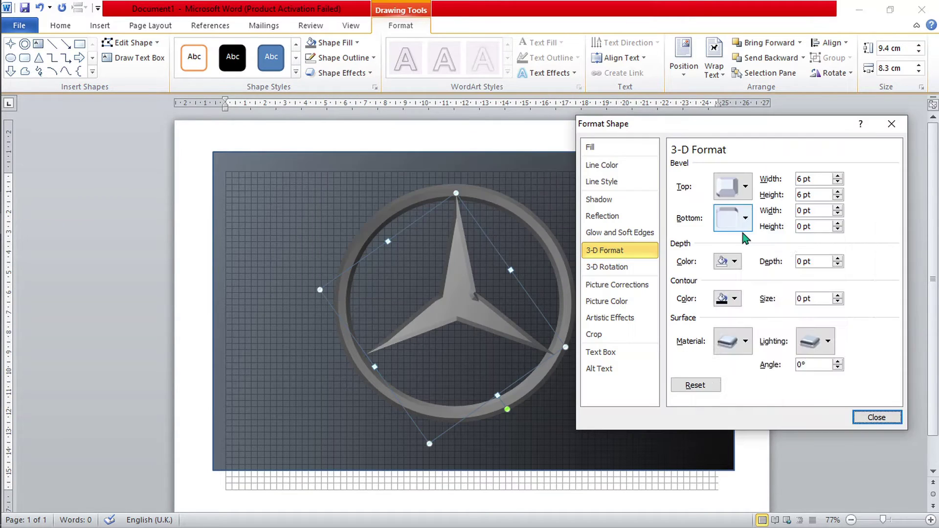
click(745, 218)
click(747, 218)
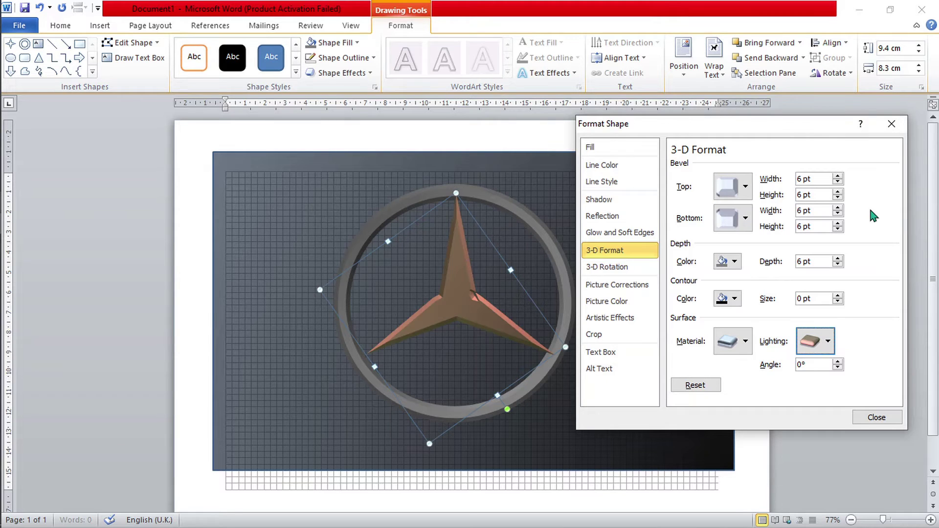
click(746, 343)
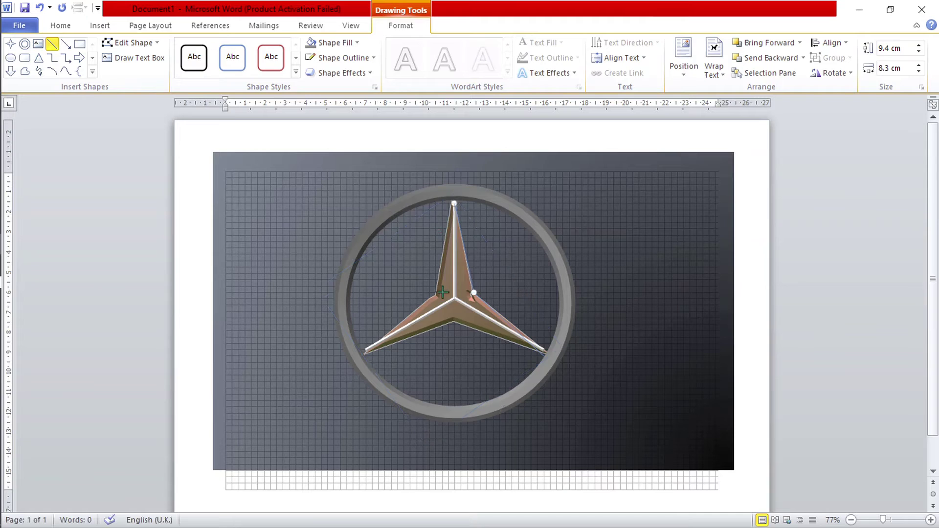
- Draw thin straight lines from the star's centre out to its left and right tips
drag(435, 292, 365, 351)
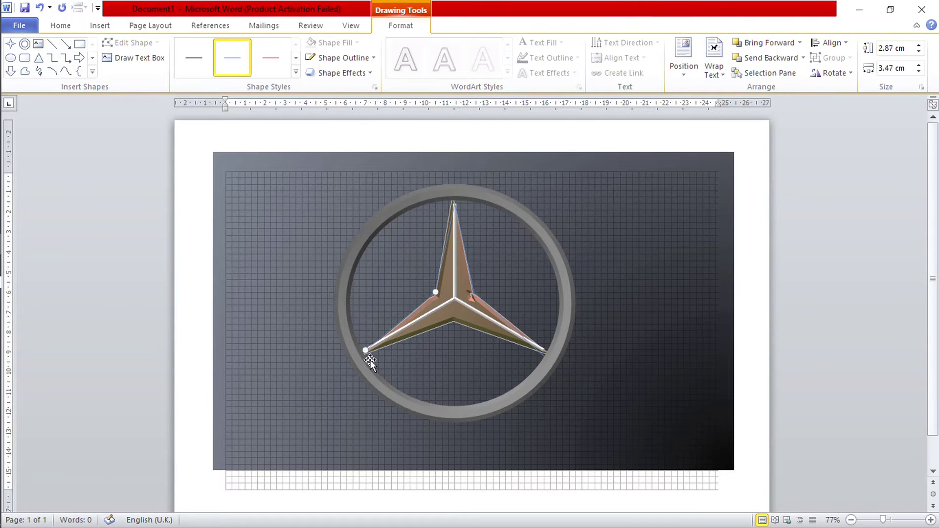
click(51, 43)
drag(454, 318, 544, 350)
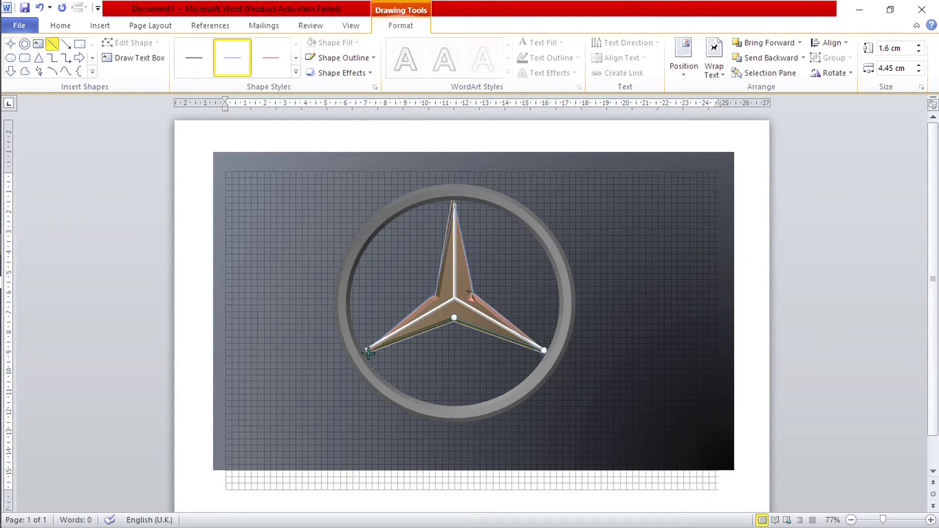
drag(369, 353, 366, 351)
- Draw a tall isosceles triangle on the canvas
click(100, 26)
click(202, 56)
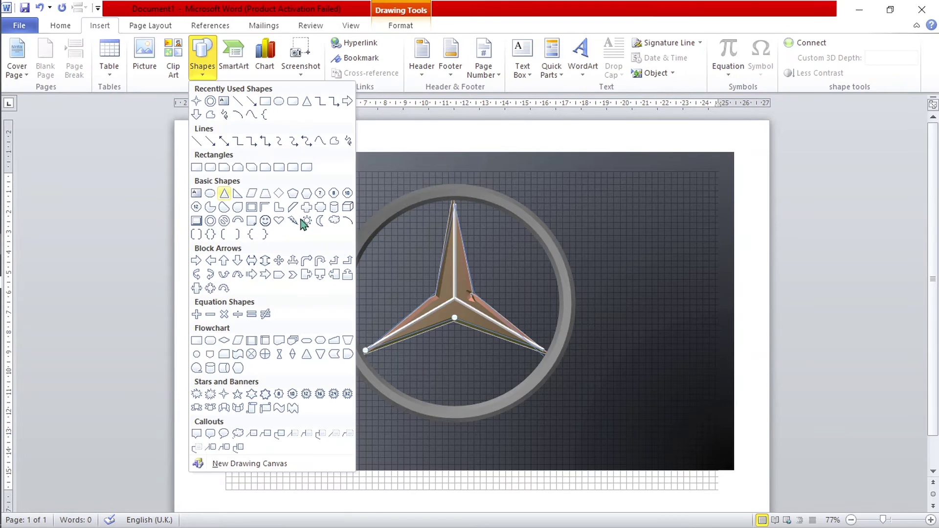
click(224, 193)
mouse_move(264, 184)
mouse_down()
mouse_move(295, 291)
mouse_move(452, 274)
mouse_move(457, 298)
mouse_up()
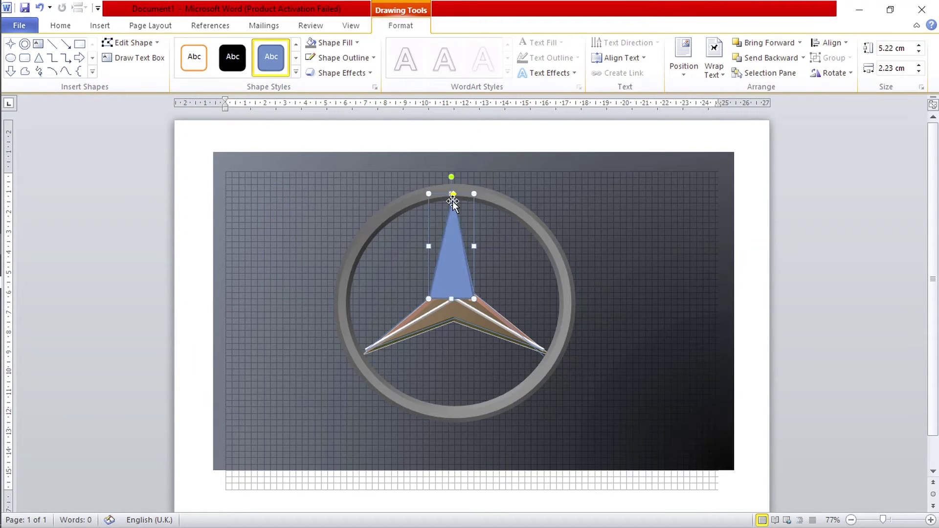
- Select the thin star lines together with the grey ring for copying
right_click(452, 275)
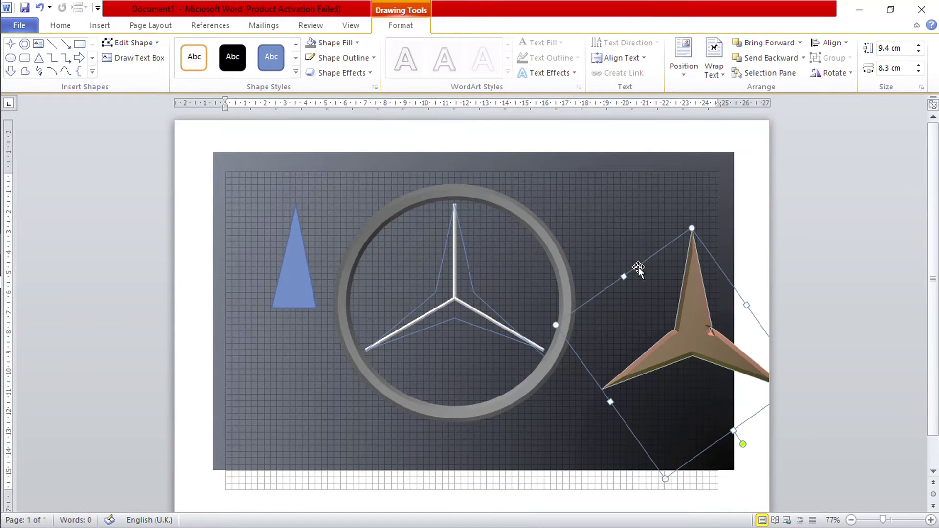
click(516, 366)
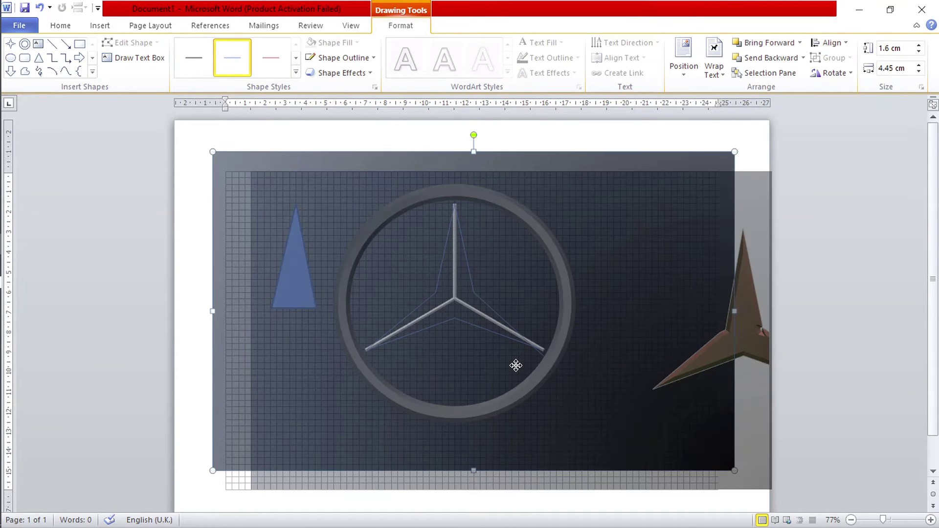
key(Tab)
click(457, 264)
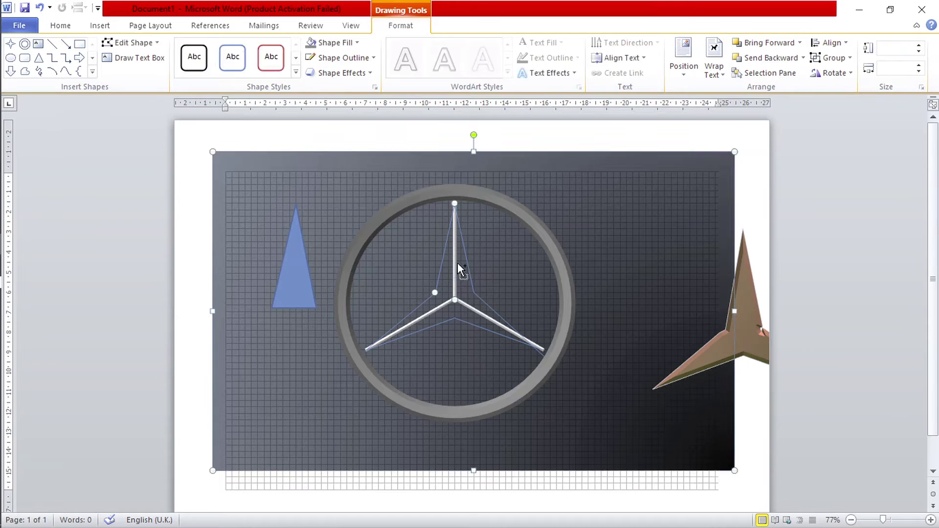
click(468, 264)
shift+click(478, 198)
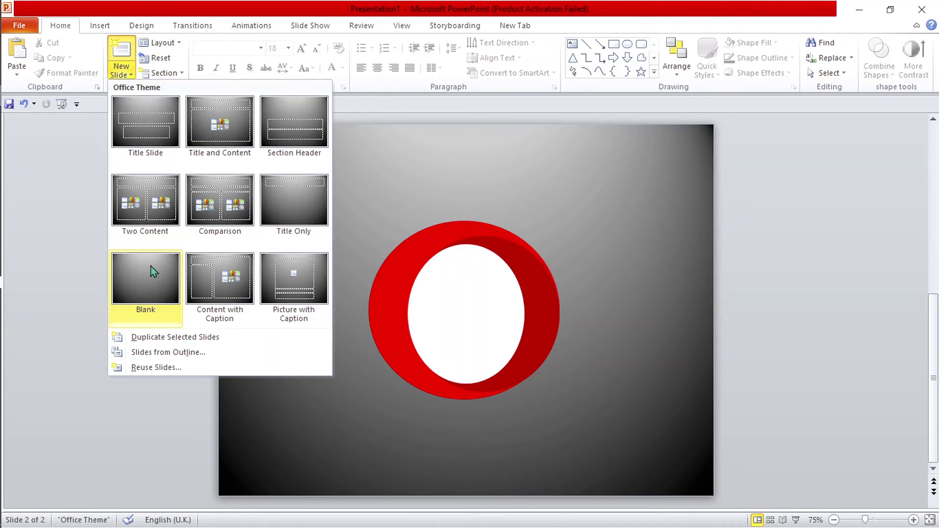
- Add a blank slide 3 and paste the black ring with its star lines onto it
click(151, 266)
key(ctrl+v)
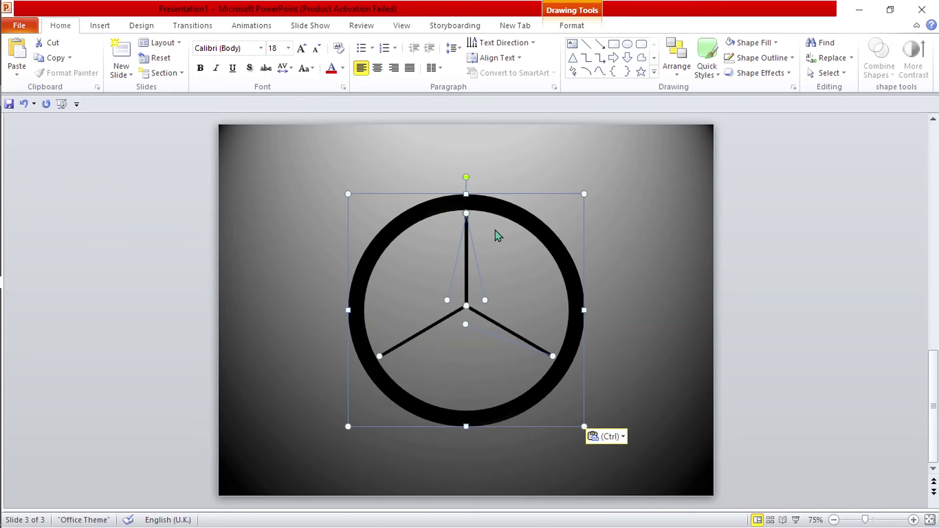
shift+click(495, 230)
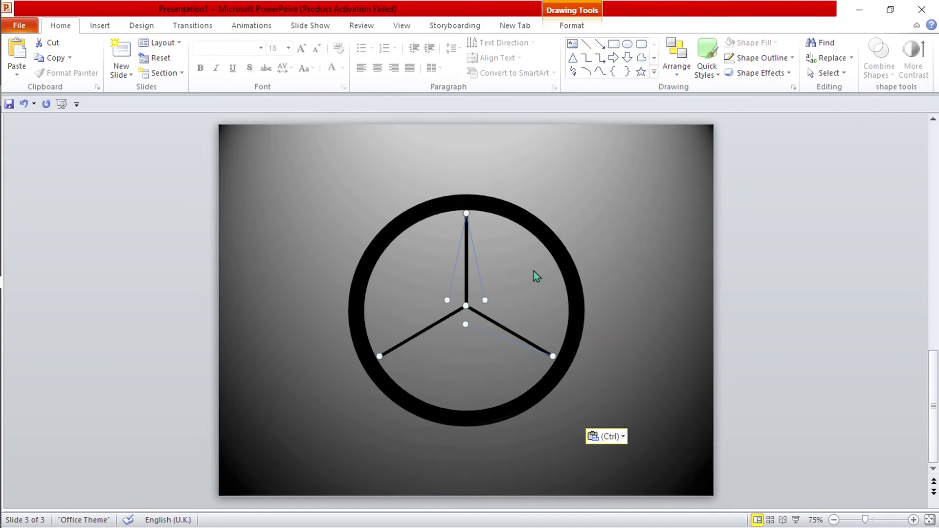
- Extend the lower-right spoke out to the ring and select all three spokes
drag(553, 356, 556, 360)
click(466, 230)
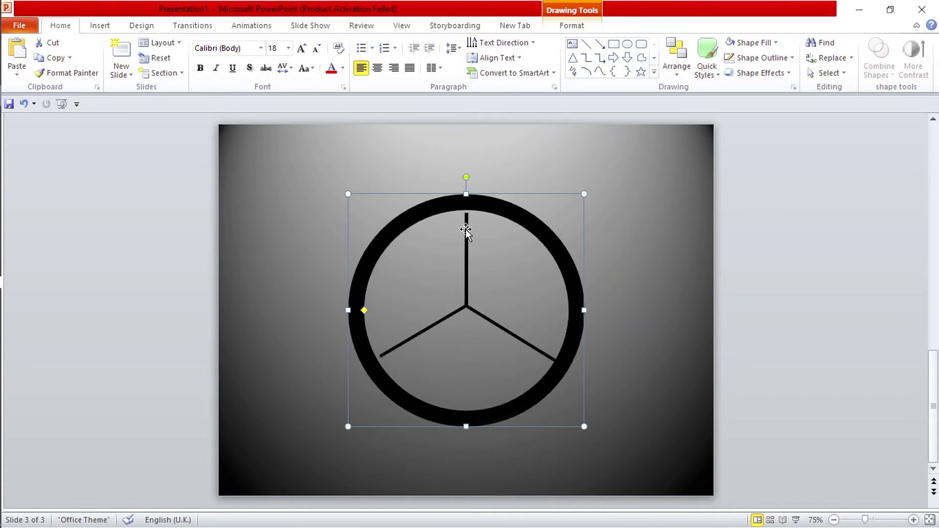
click(469, 309)
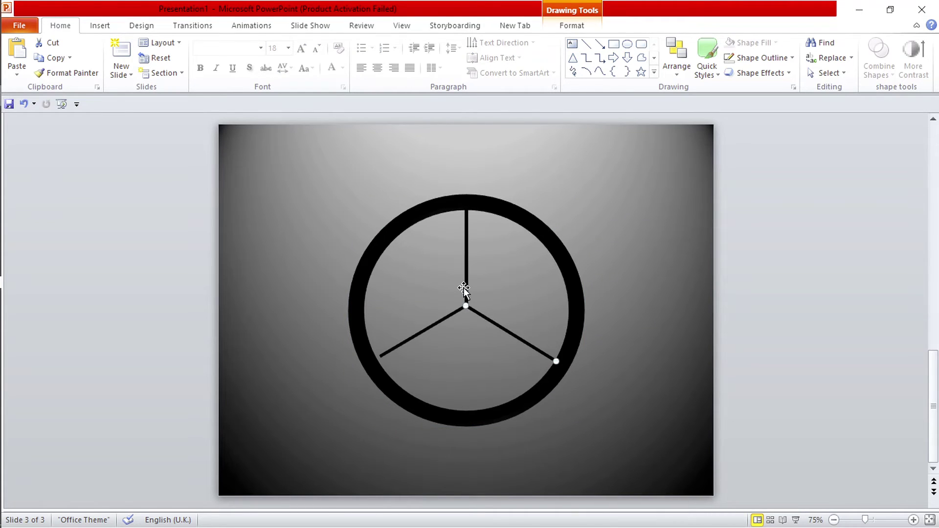
shift+click(463, 289)
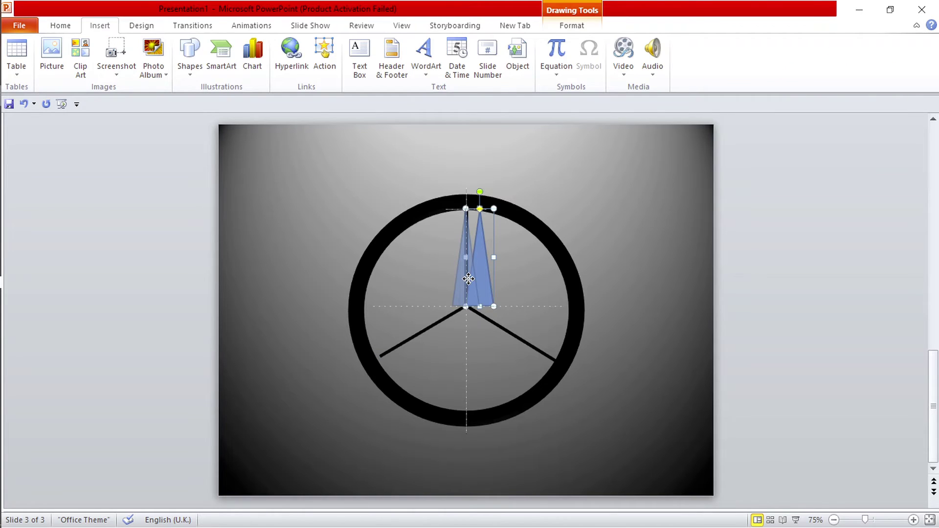
- Paste copies of the blue triangle and rotate them along the spokes as star arms
right_click(468, 278)
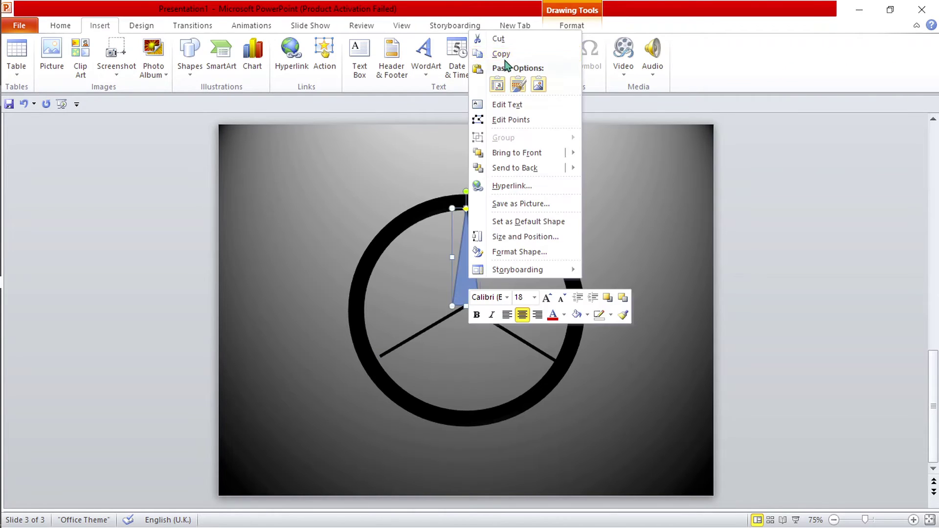
click(495, 84)
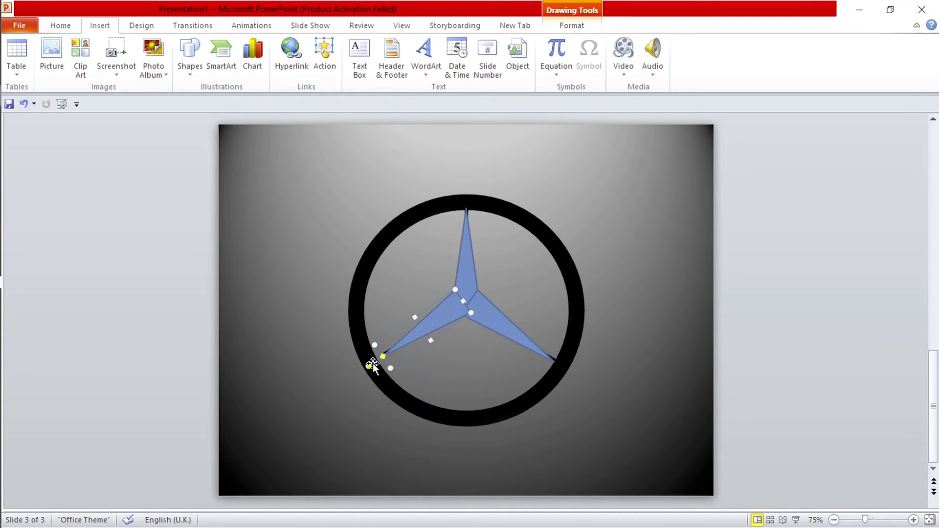
drag(371, 365, 368, 364)
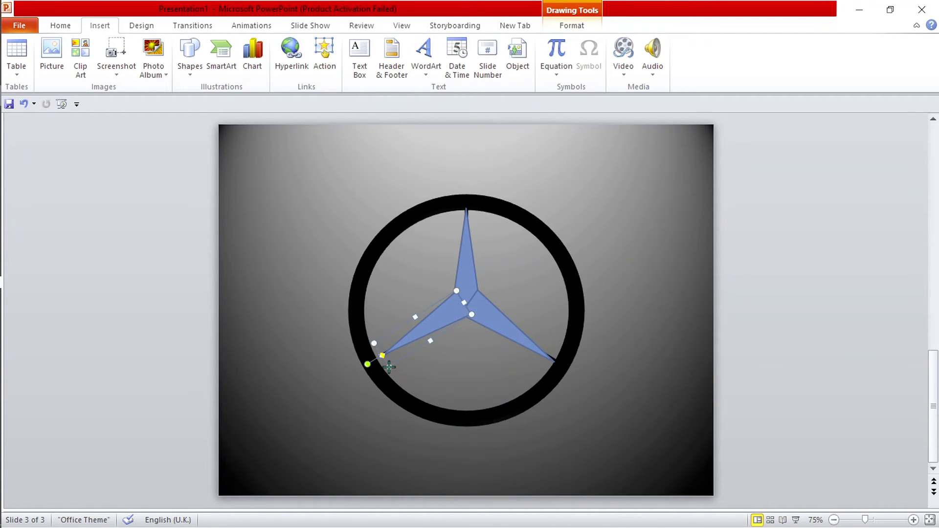
click(541, 352)
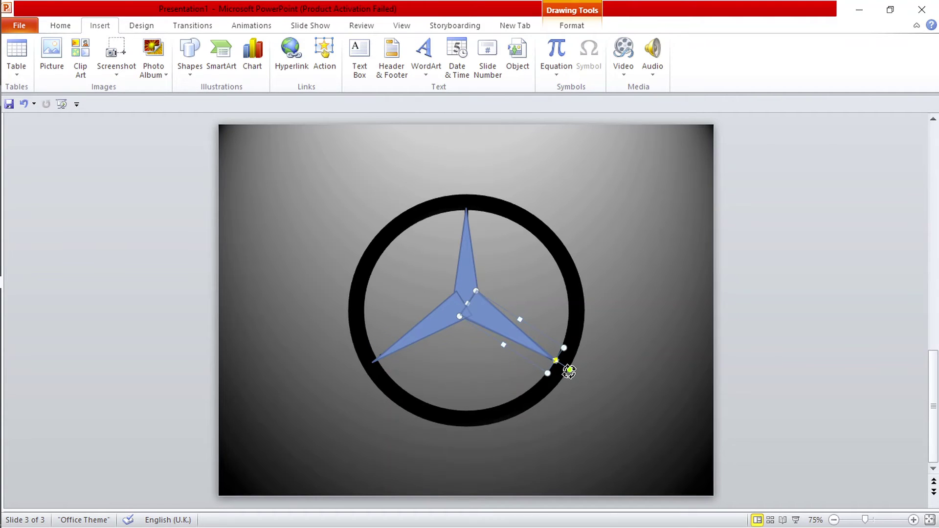
- Apply a Bevel preset from Shape Effects to the three blue star arms
click(467, 282)
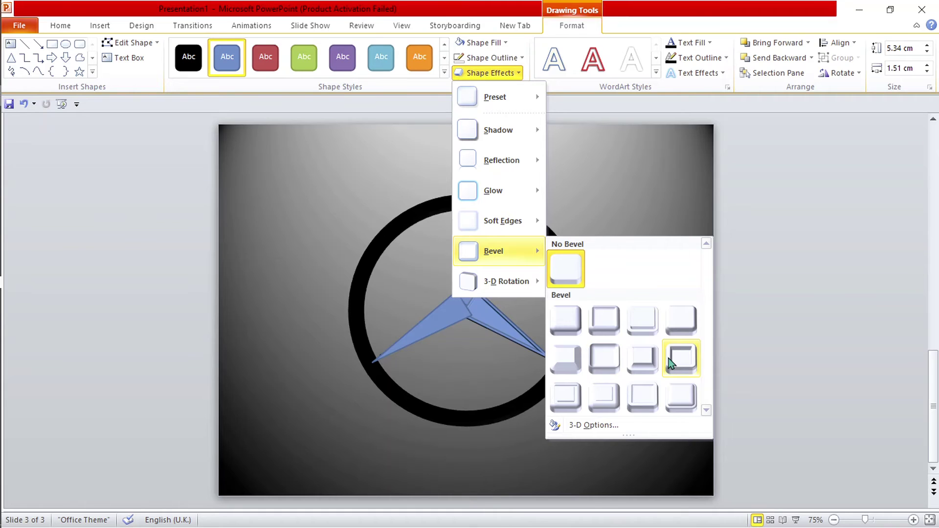
click(671, 365)
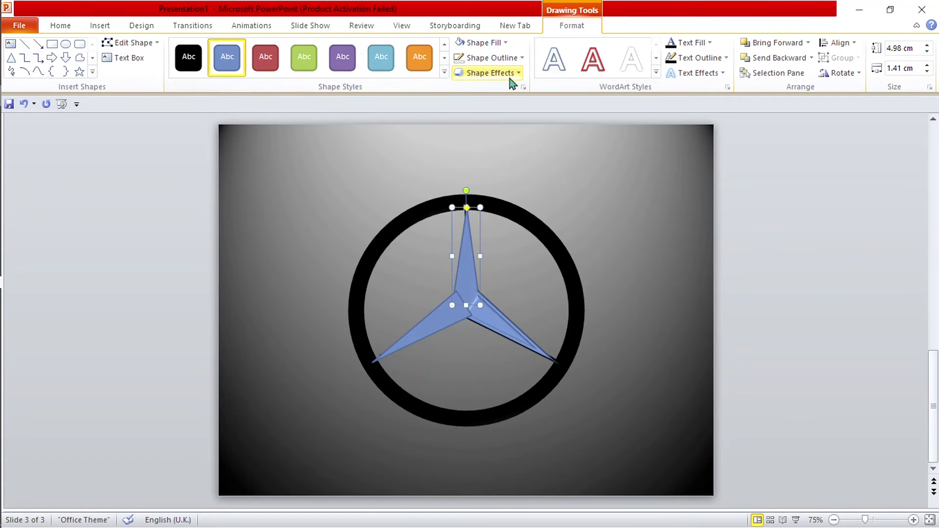
click(510, 78)
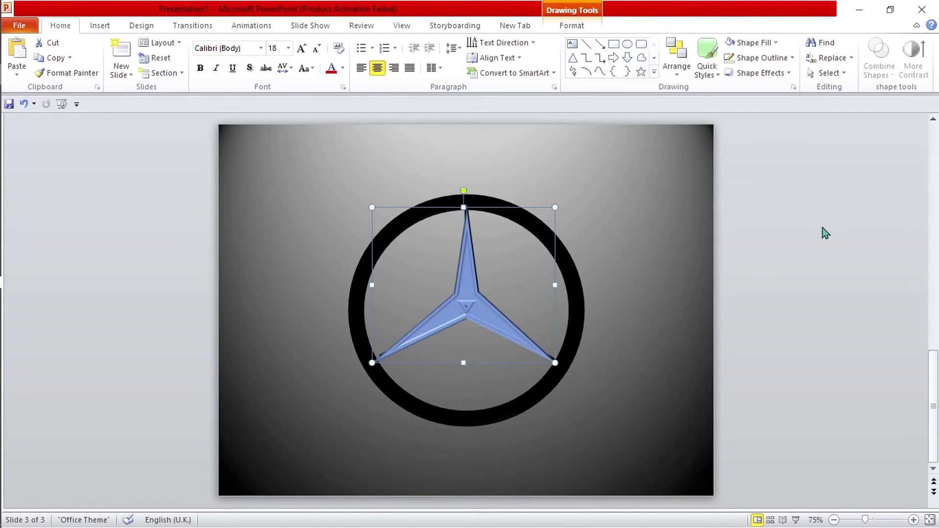
click(471, 300)
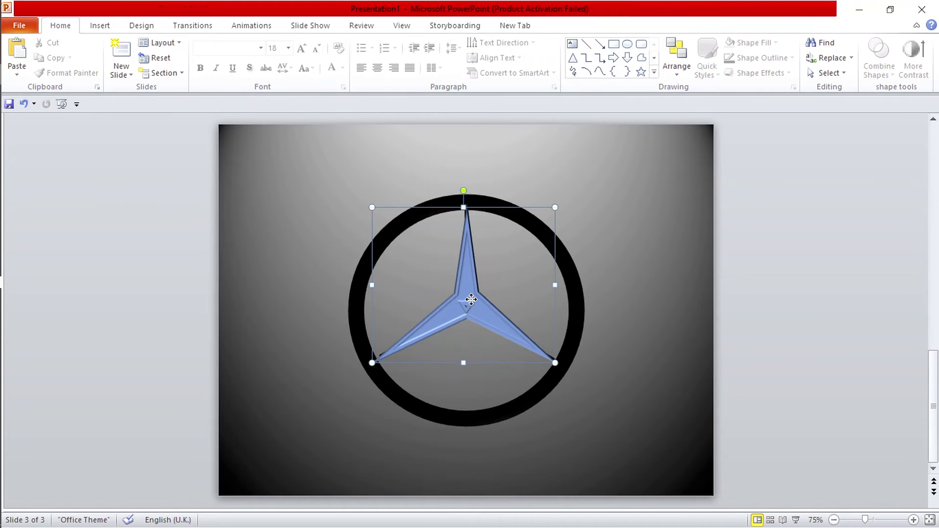
click(642, 234)
key(ctrl+z)
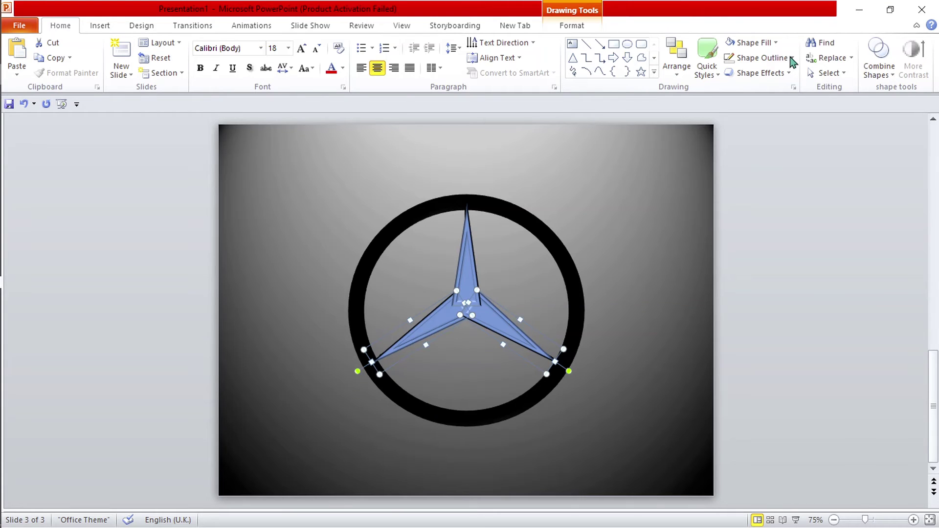
- Use Edit Points to drag the right and top arms' inner vertices to the star's centre
click(487, 288)
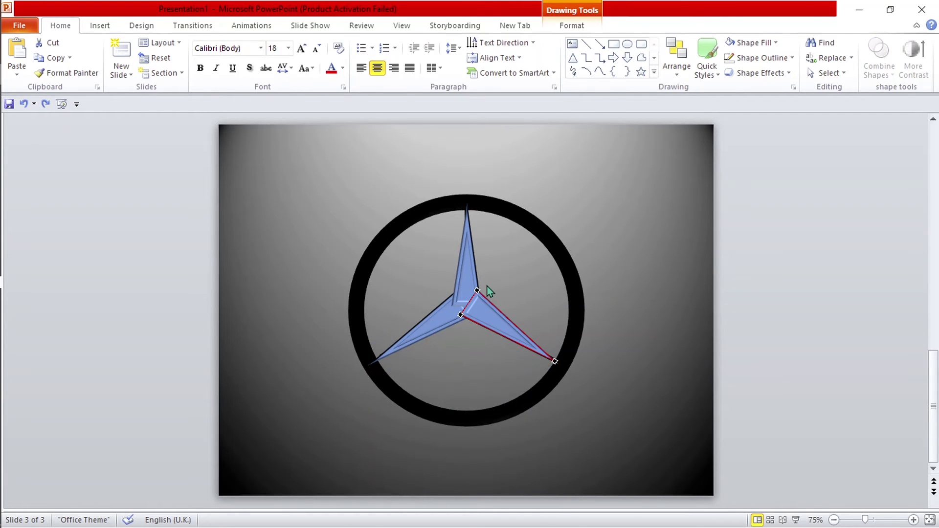
drag(461, 315, 467, 320)
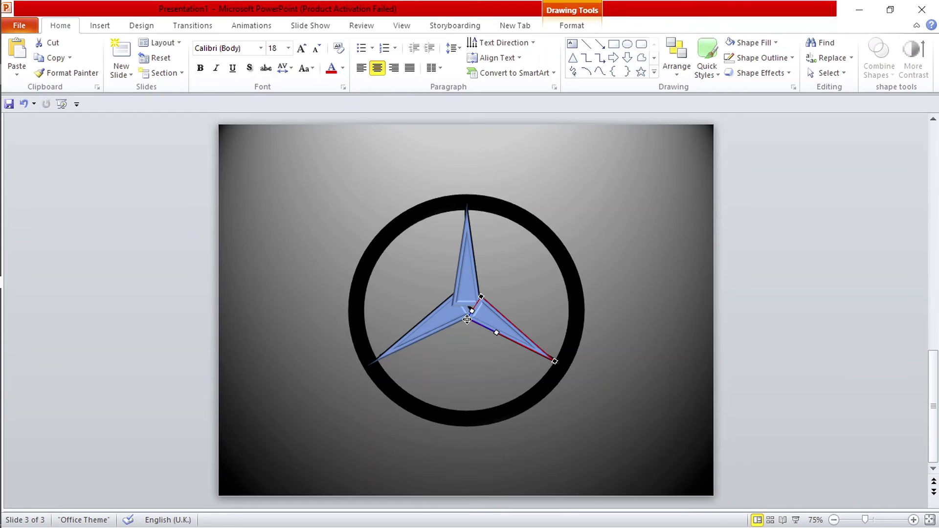
click(466, 307)
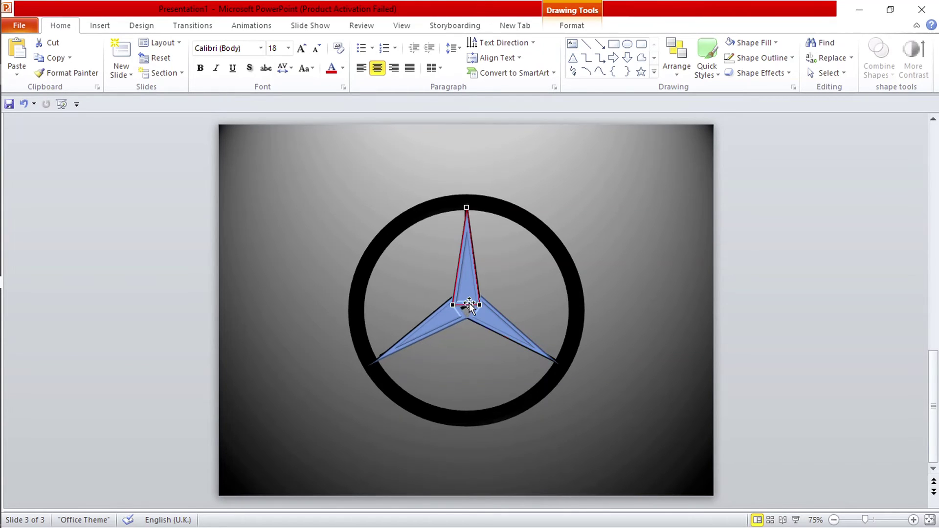
drag(468, 308, 467, 317)
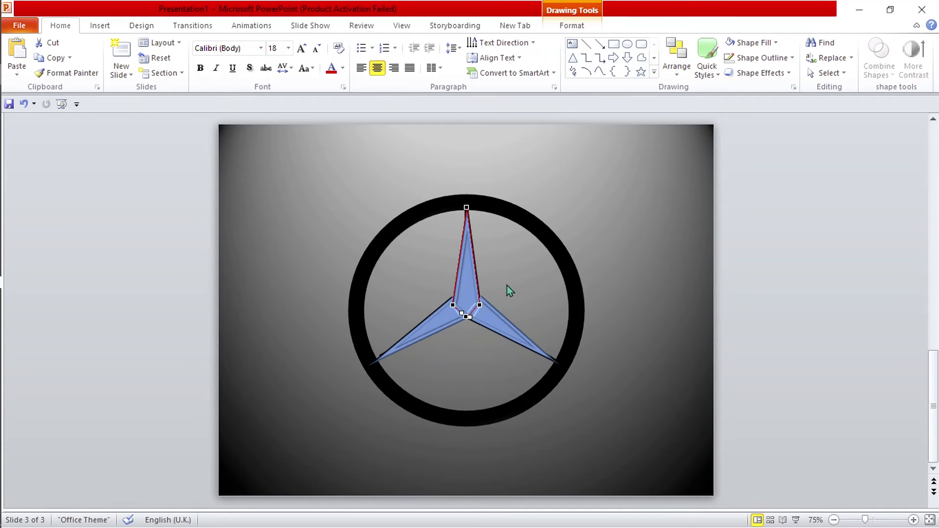
key(Escape)
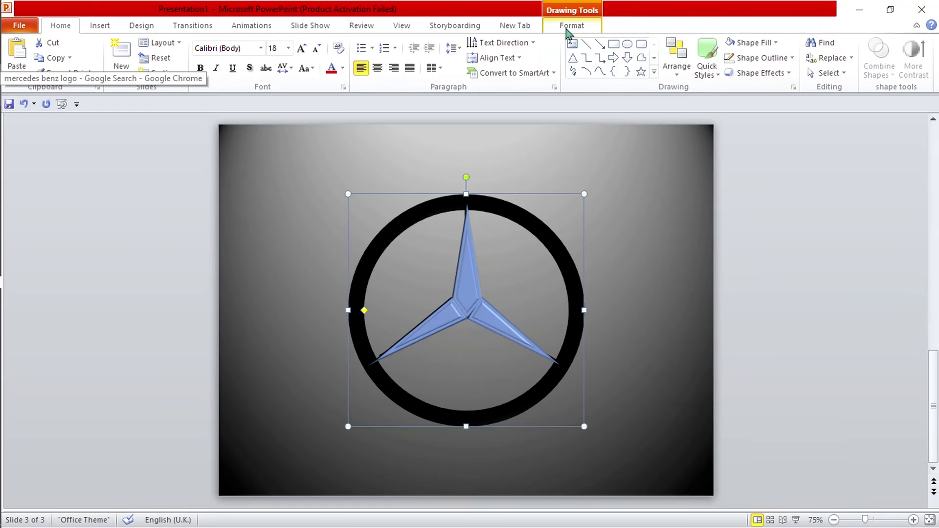
- Open the Shape Fill colour choices for the black ring on slide 3
click(572, 25)
click(505, 43)
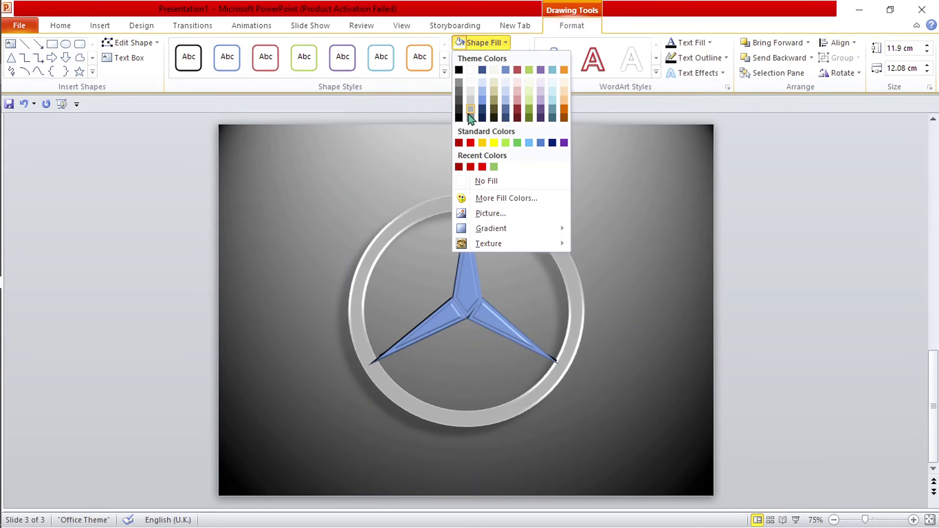
- Choose a grey fill for the logo from More Fill Colors
click(506, 198)
click(635, 310)
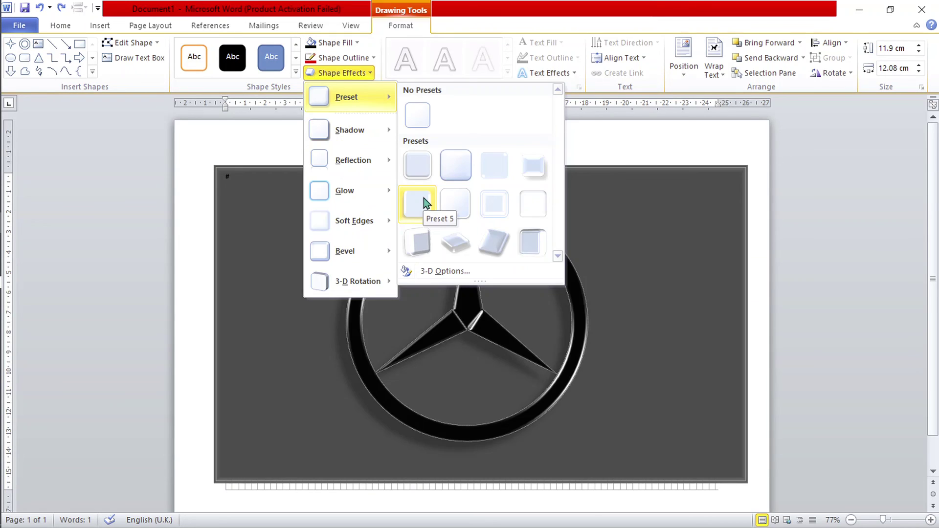
- Dismiss the effect presets and move a gradient stop to 59% in the linear gradient fill
click(291, 265)
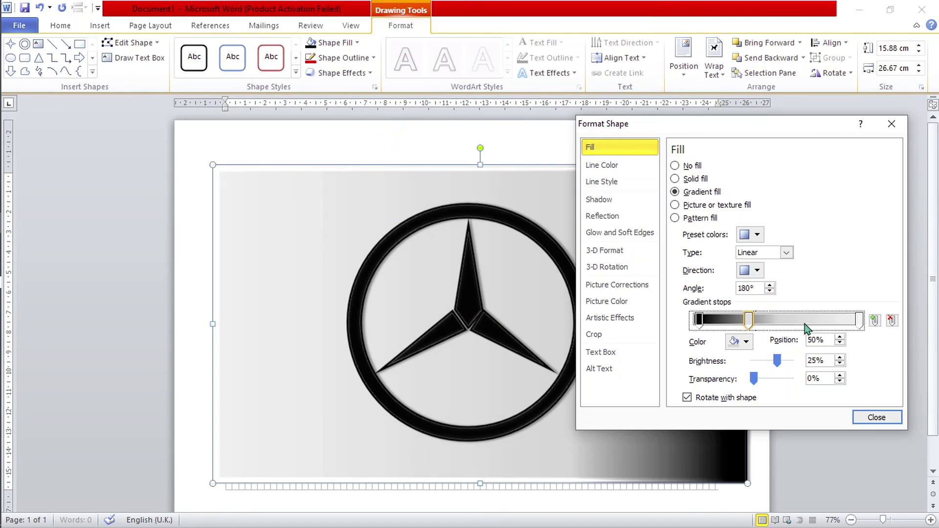
drag(779, 326, 787, 334)
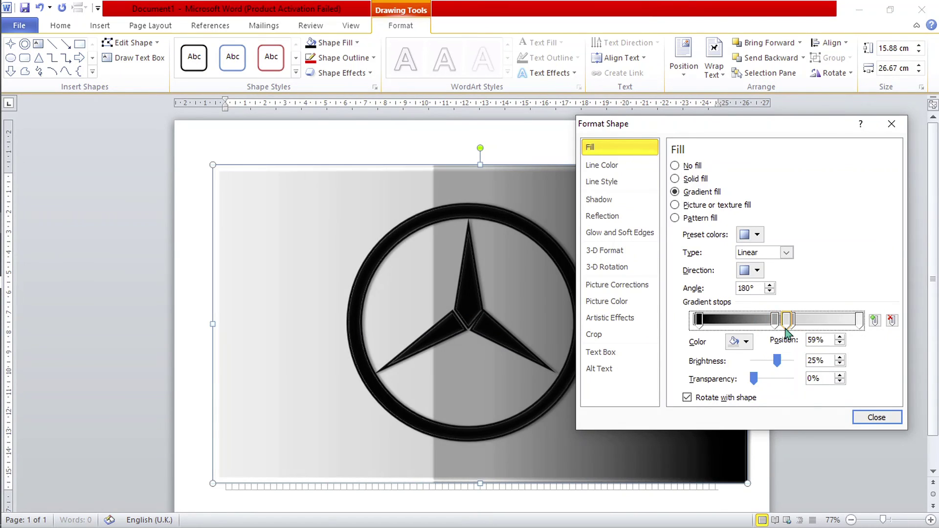